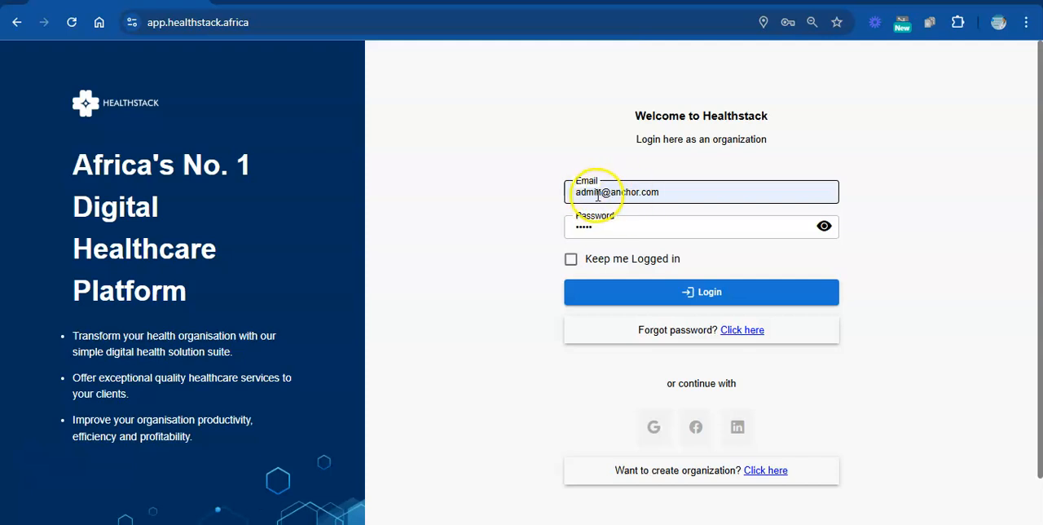
Log in to the organization account and start a new lead in the CRM.
left_click(674, 299)
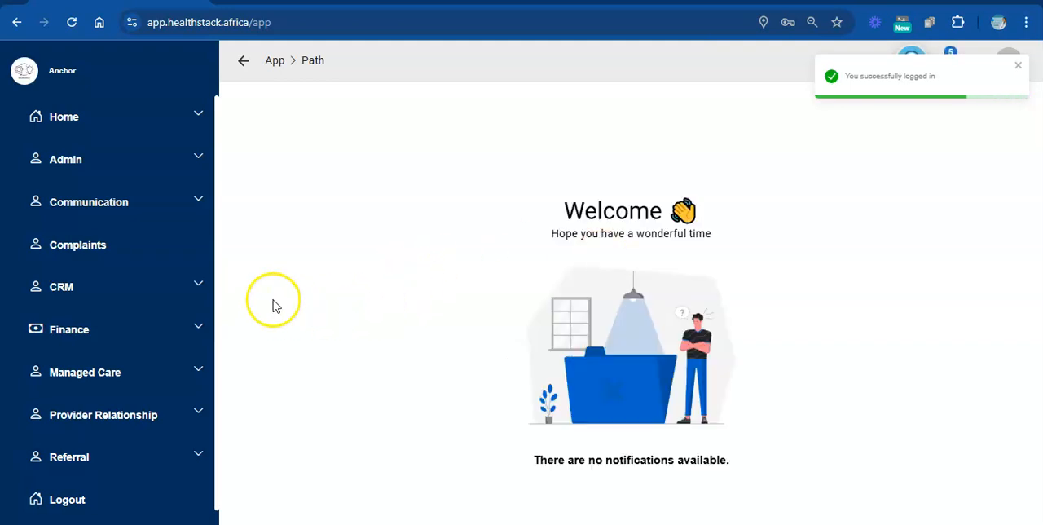
left_click(199, 287)
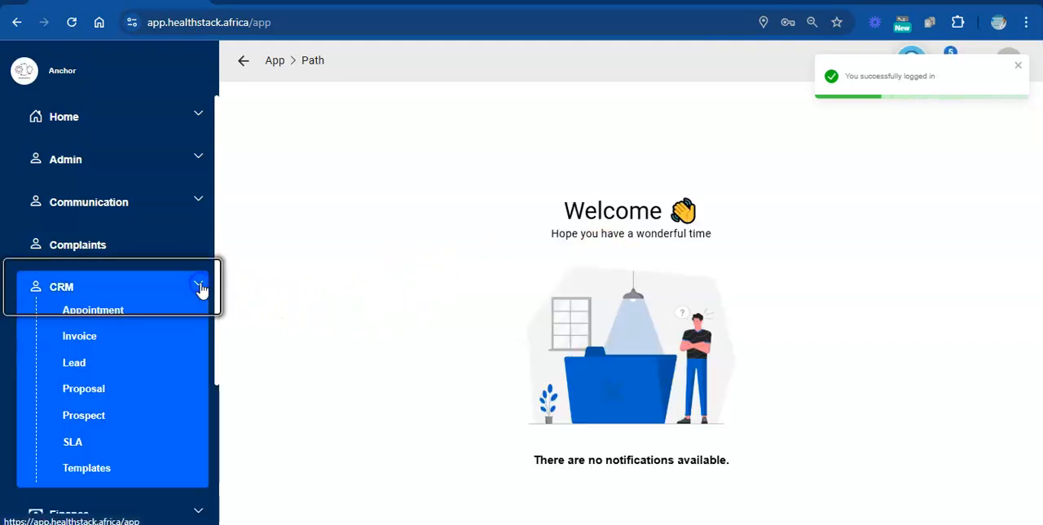
left_click(73, 365)
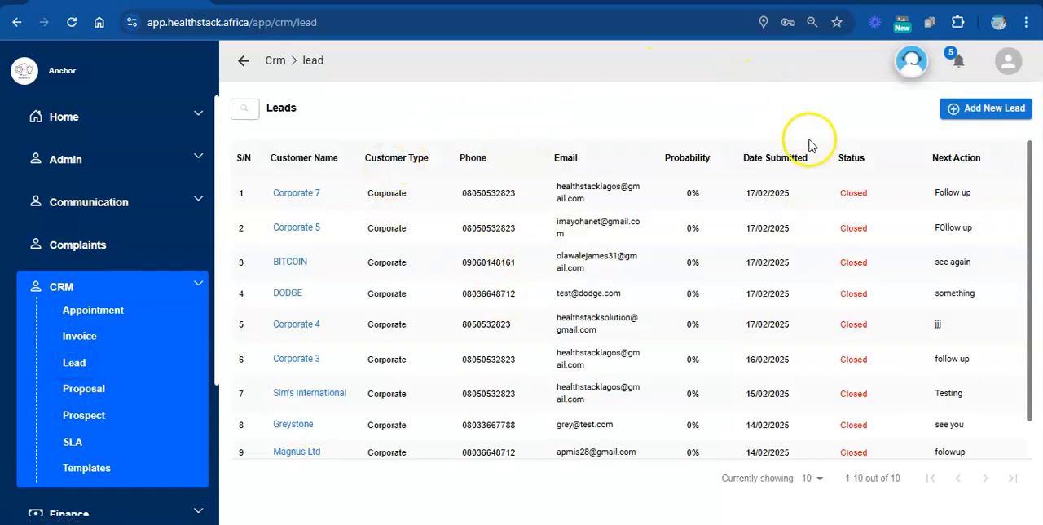
left_click(981, 109)
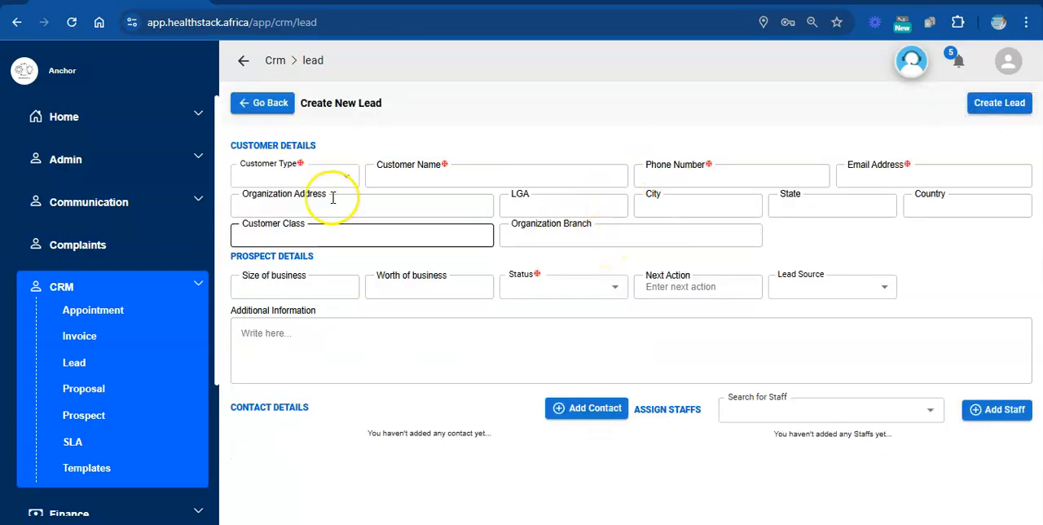
Set the customer type to Corporate, enter Corporate 8 as the customer name, and fill in the customer's phone number.
left_click(347, 180)
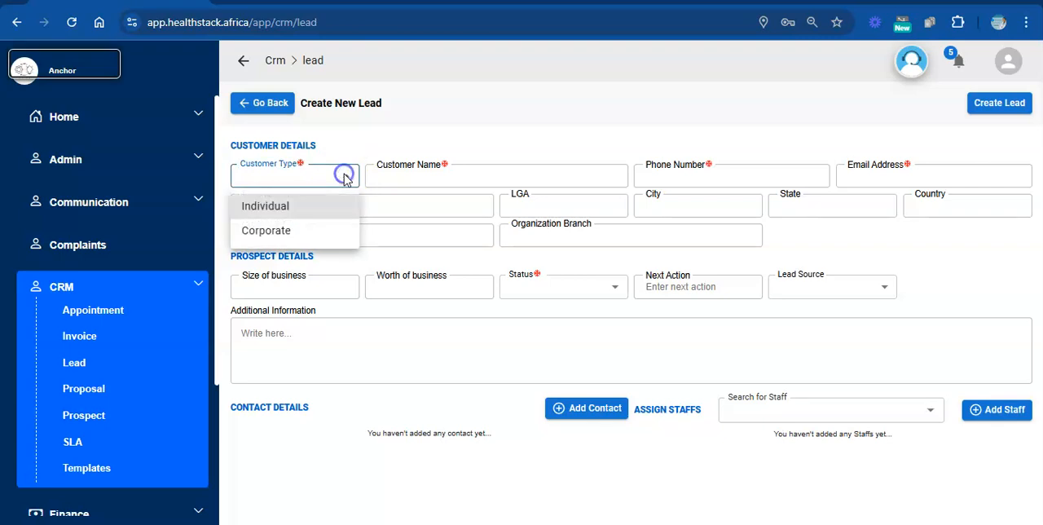
left_click(291, 234)
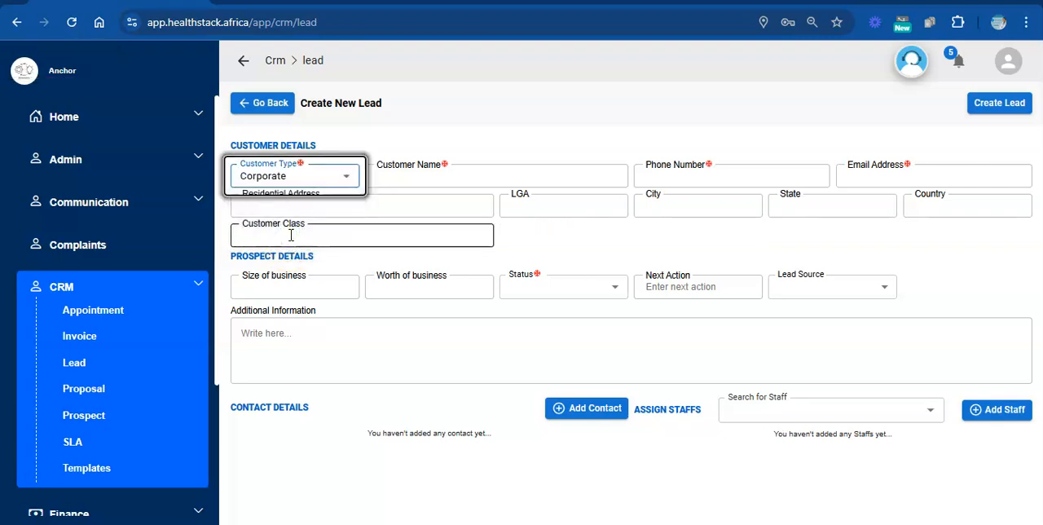
left_click(485, 174)
type("Corporate 8")
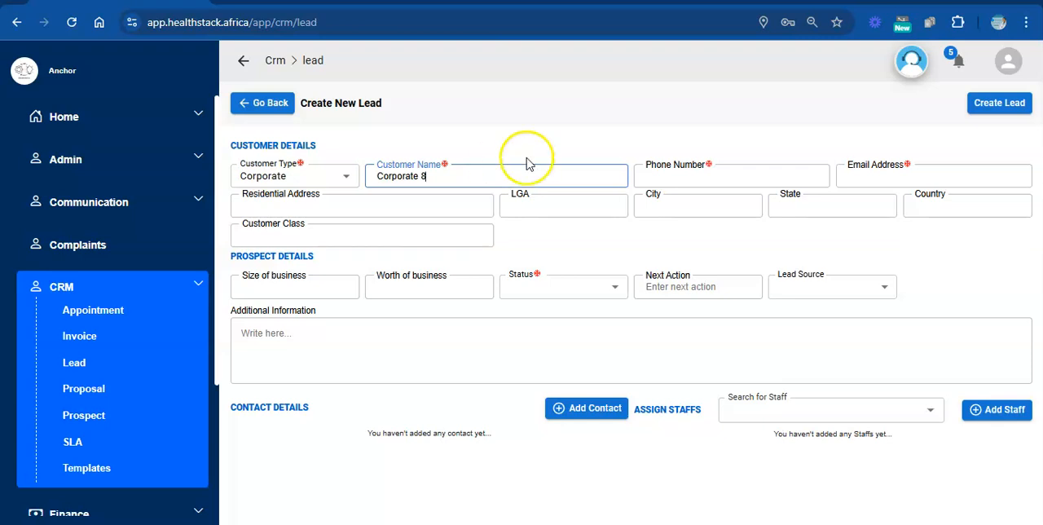
left_click(644, 176)
left_click(726, 213)
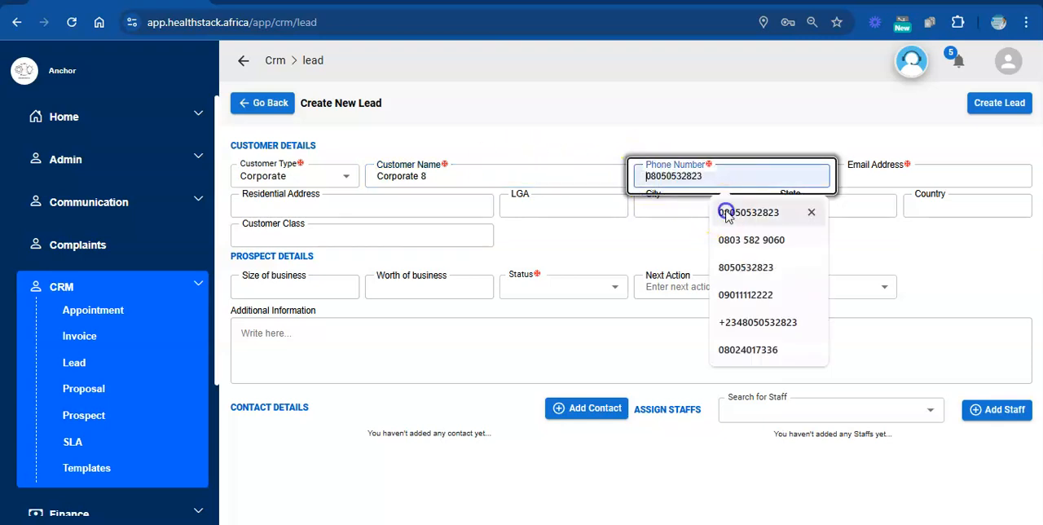
left_click(926, 178)
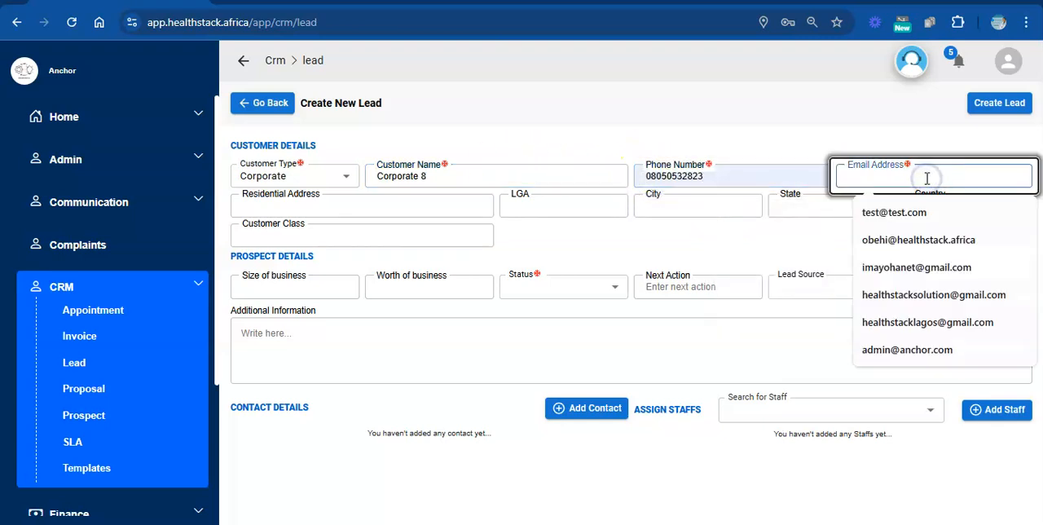
left_click(930, 241)
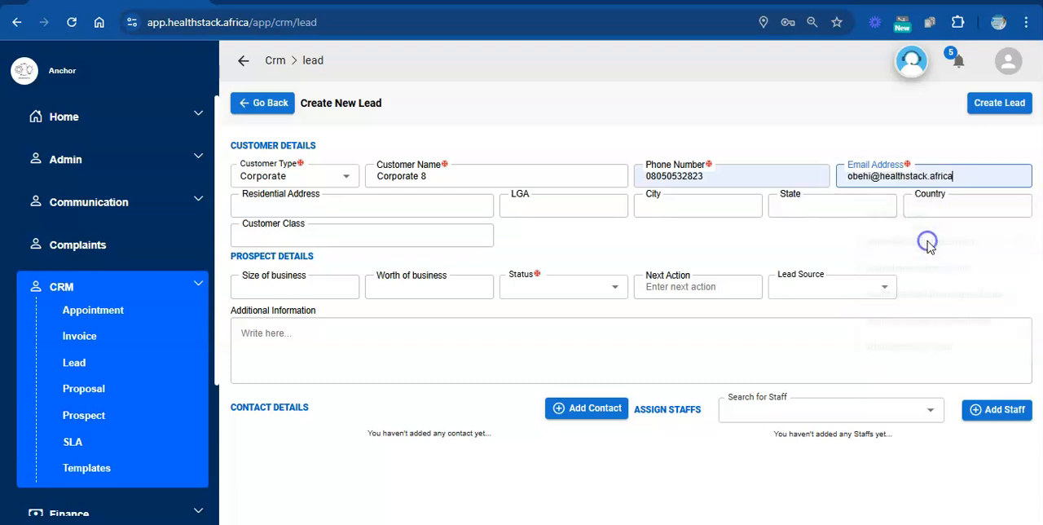
left_click(349, 206)
Replace the lead's email address with the saved company address that starts with "heal" and ends in "solution" before the domain.
triple_click(1016, 177)
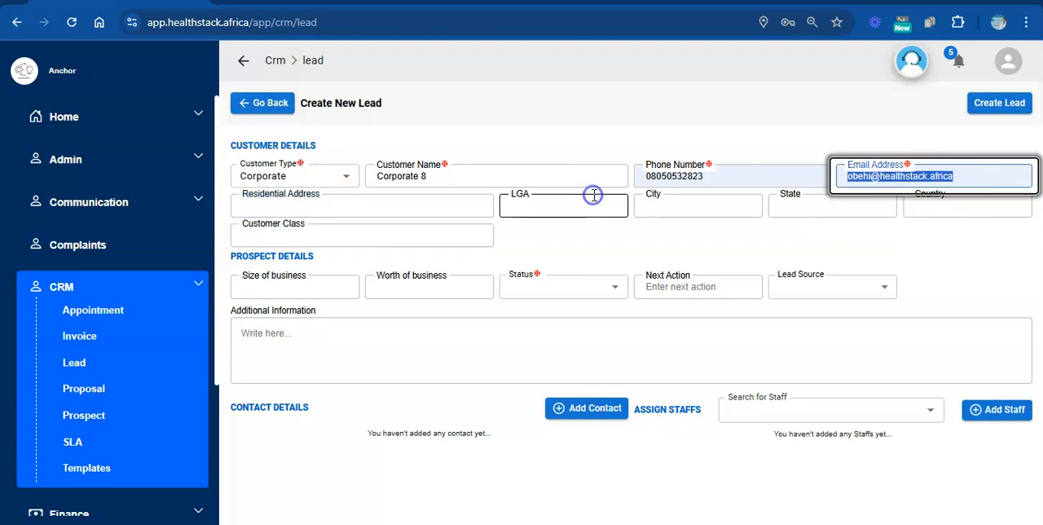
type("heal")
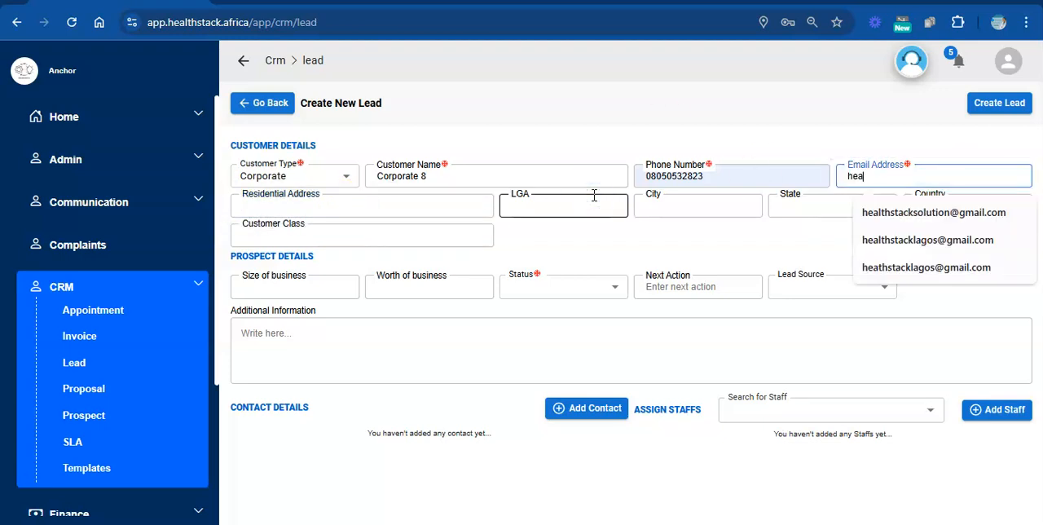
left_click(889, 211)
Enter the customer's residential street address and set the LGA to Alimosho LGA.
left_click(341, 209)
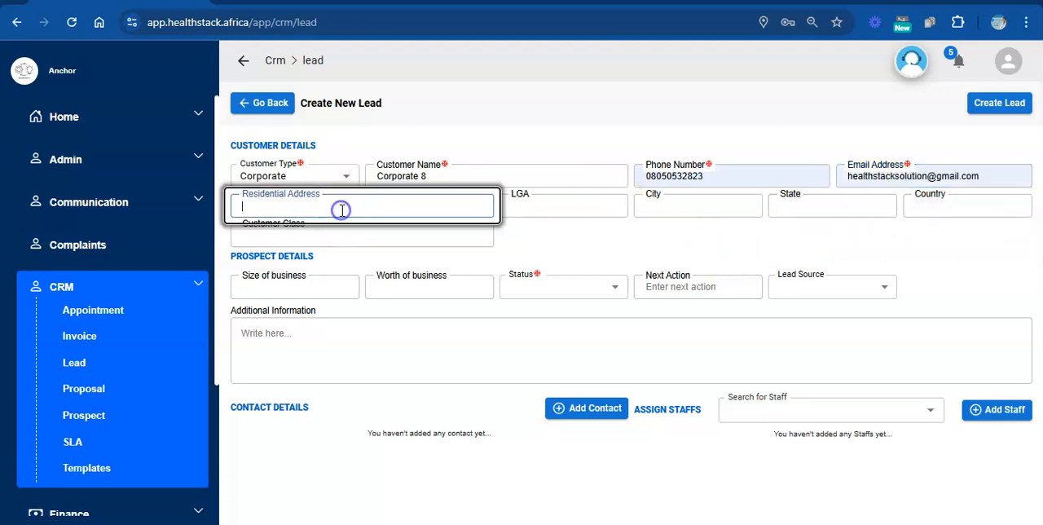
type("7 Test drive street")
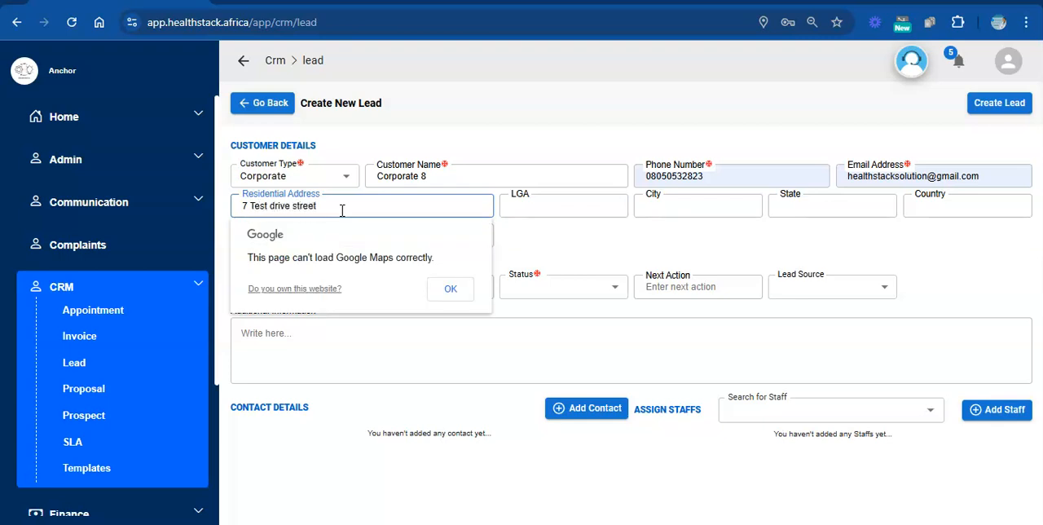
left_click(447, 290)
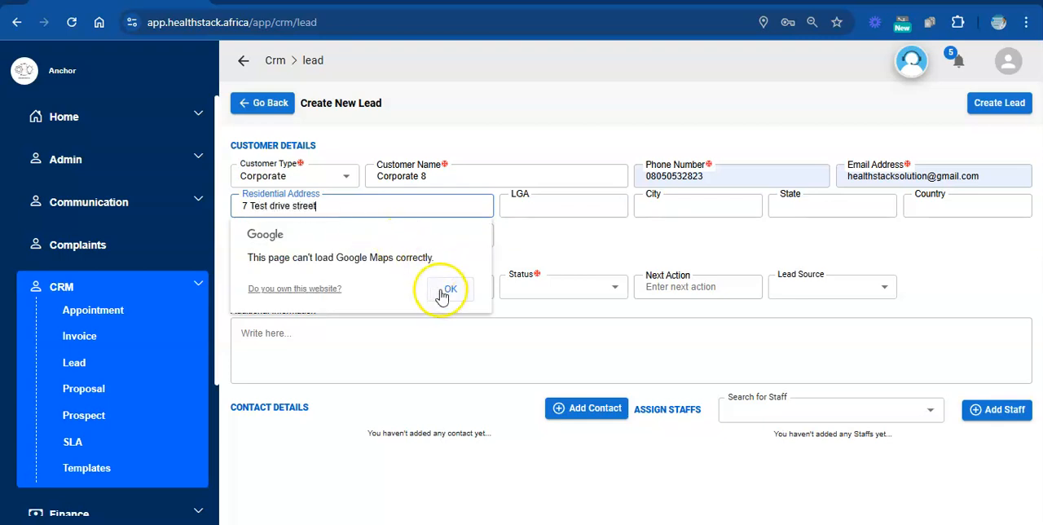
left_click(518, 211)
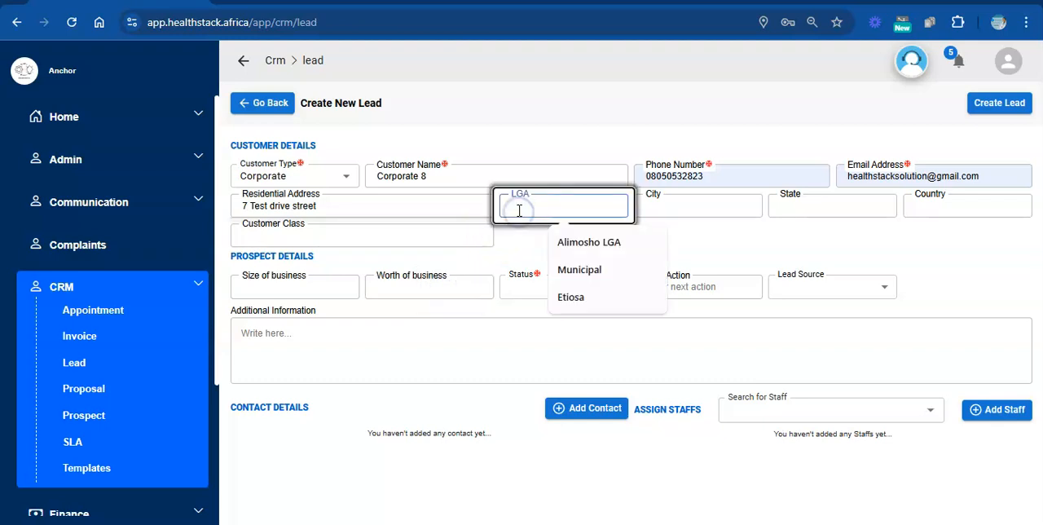
left_click(595, 241)
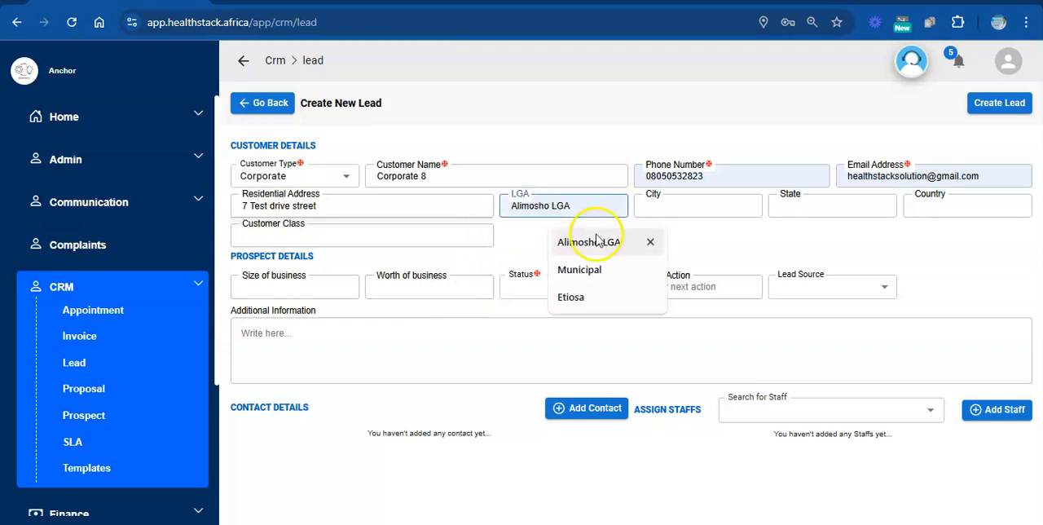
Complete the customer details with city Ikotun, state Lagos State, country Nigeria and customer class "class 2".
left_click(685, 202)
left_click(701, 242)
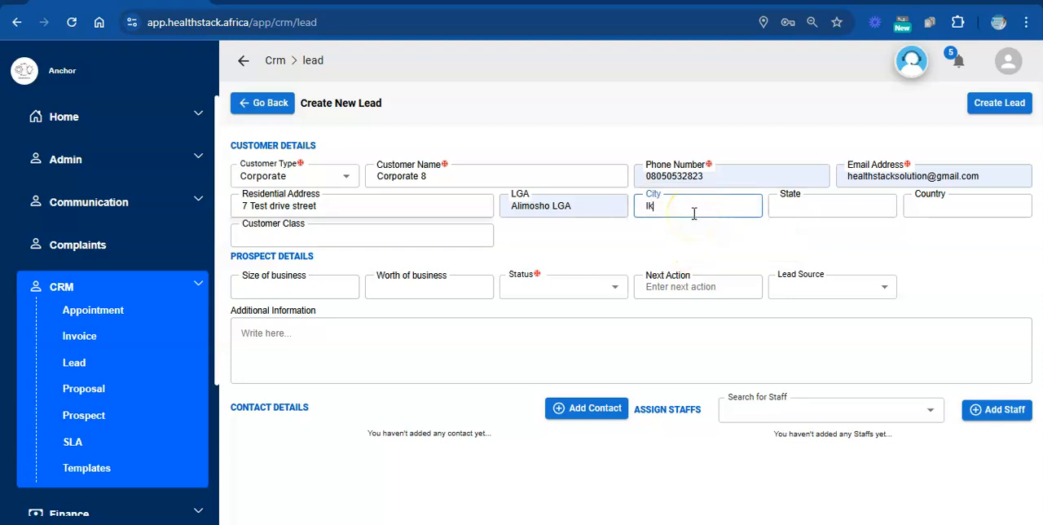
left_click(806, 204)
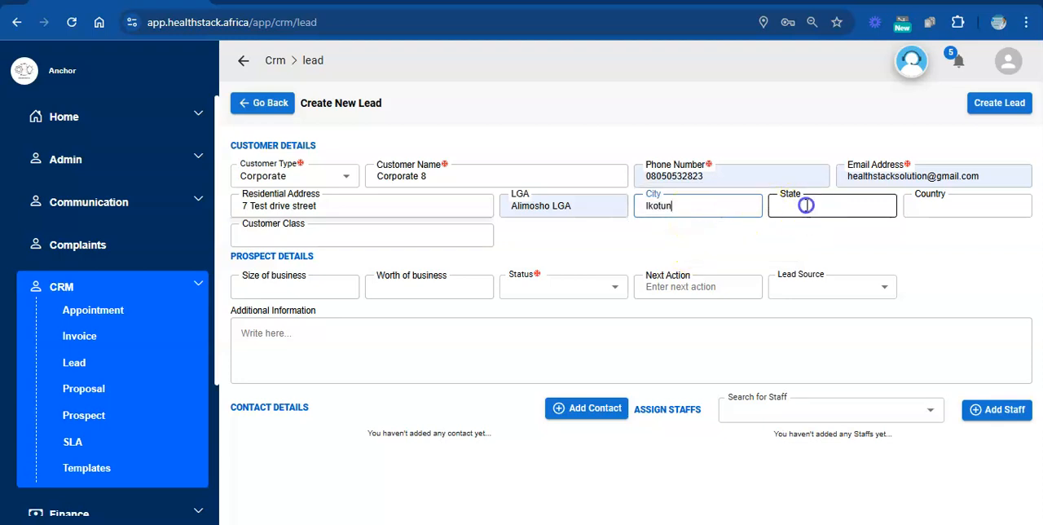
left_click(852, 243)
left_click(914, 205)
left_click(943, 242)
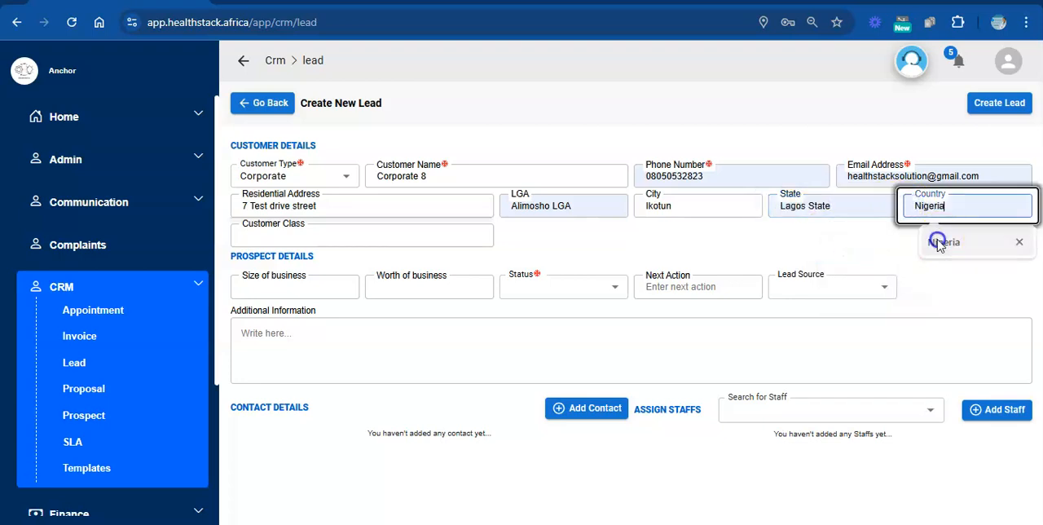
left_click(394, 234)
left_click(380, 272)
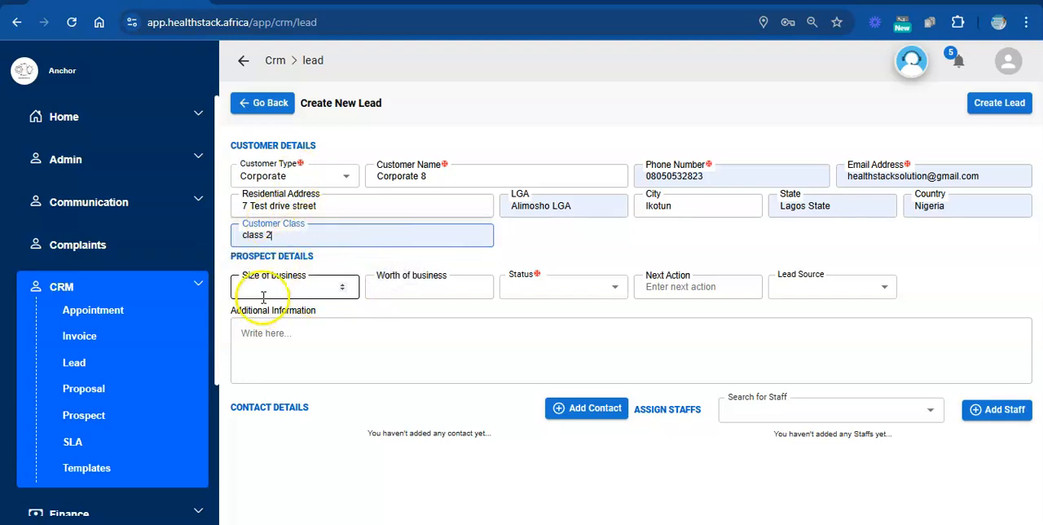
In the prospect details, set the size of business to 2, the worth of business to 1000000 and the status to Open.
left_click(320, 285)
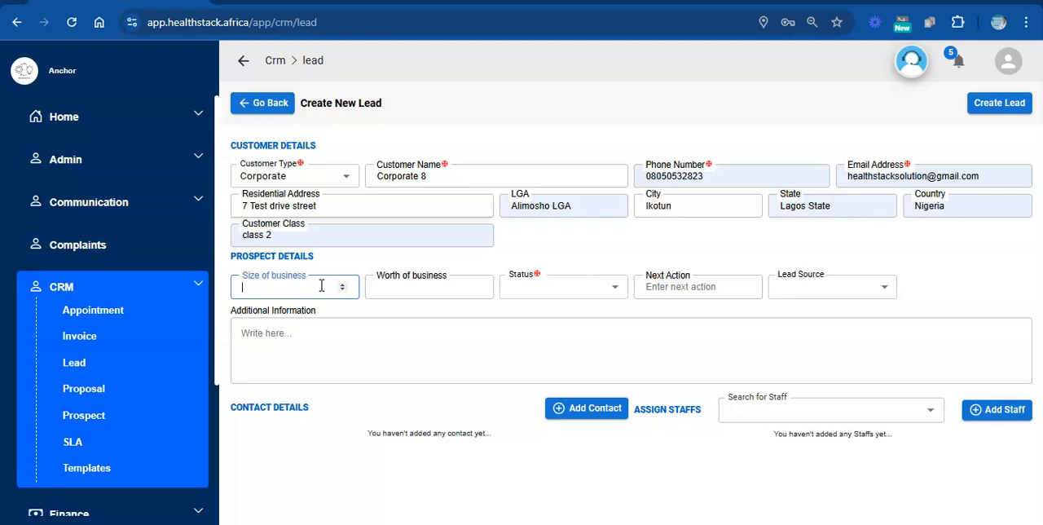
type("2")
left_click(397, 288)
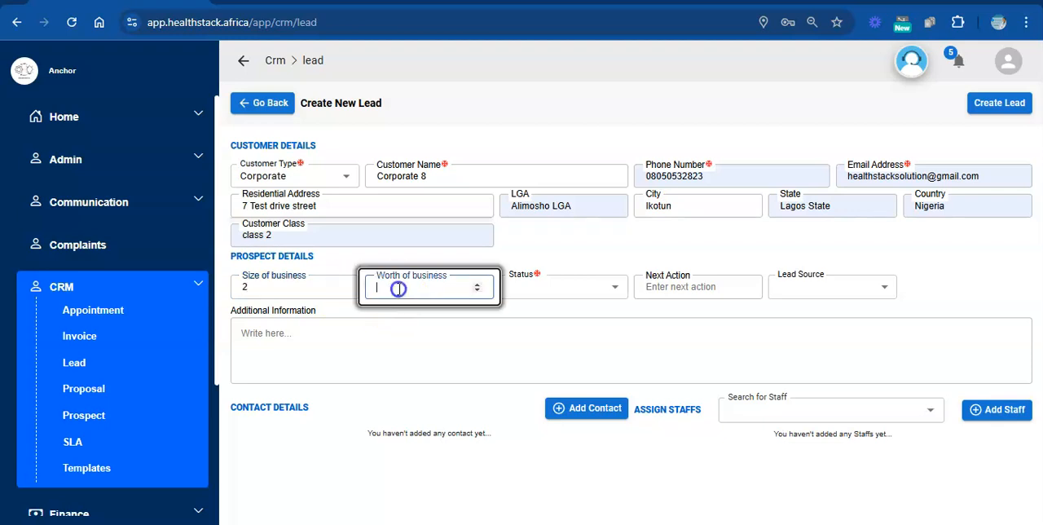
type("1000000")
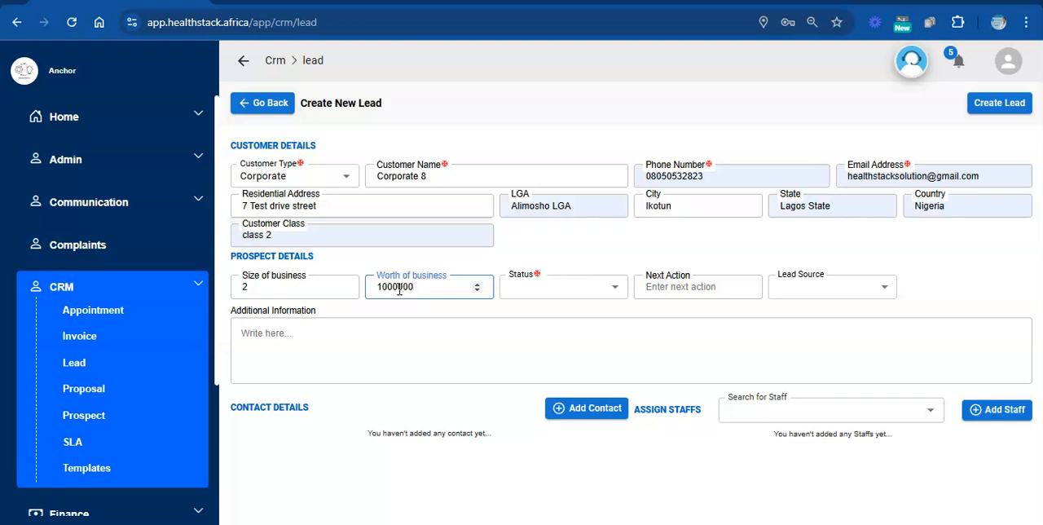
left_click(531, 291)
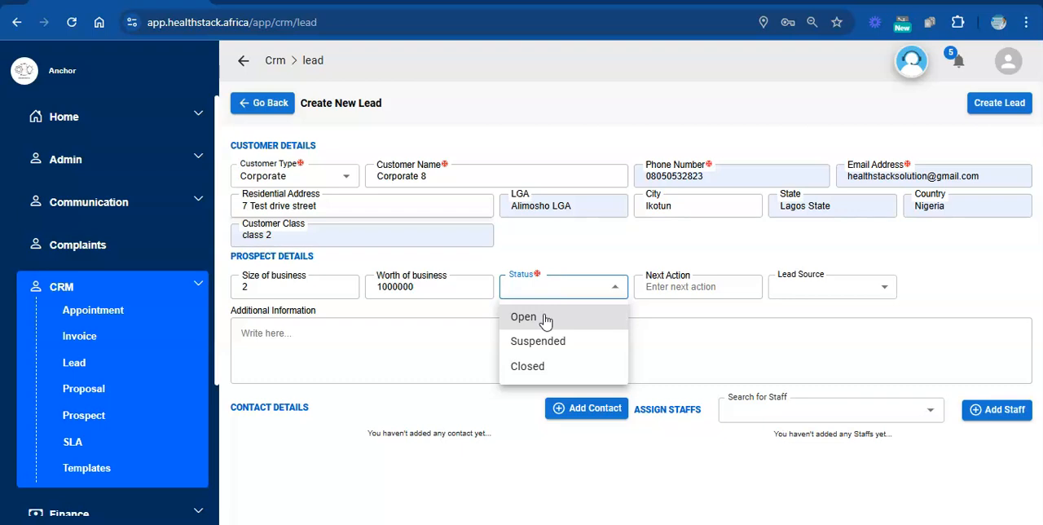
left_click(544, 318)
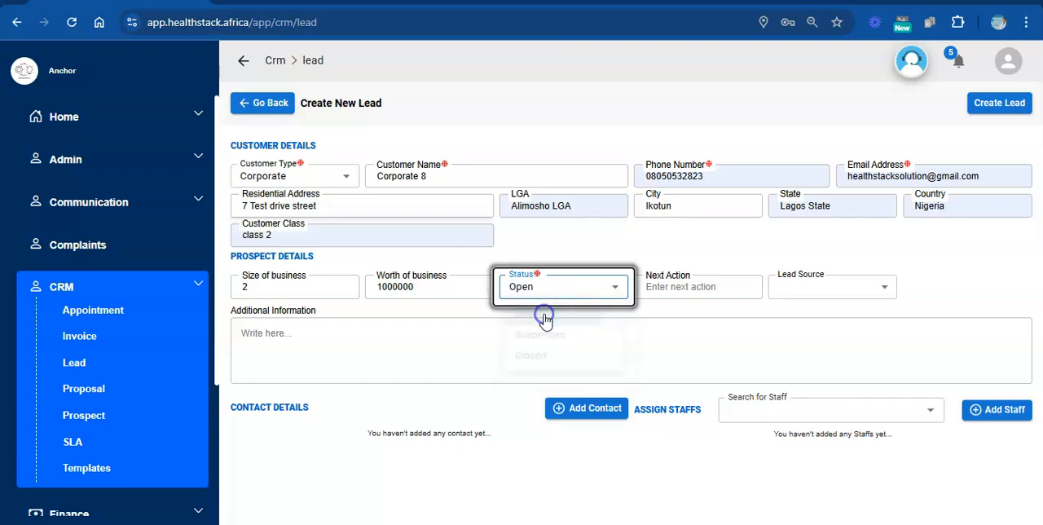
Set the next action to "Follow up client", the lead source to Search engine, and the additional information to "Testing self enrollment journey".
left_click(668, 287)
type("Follow up client")
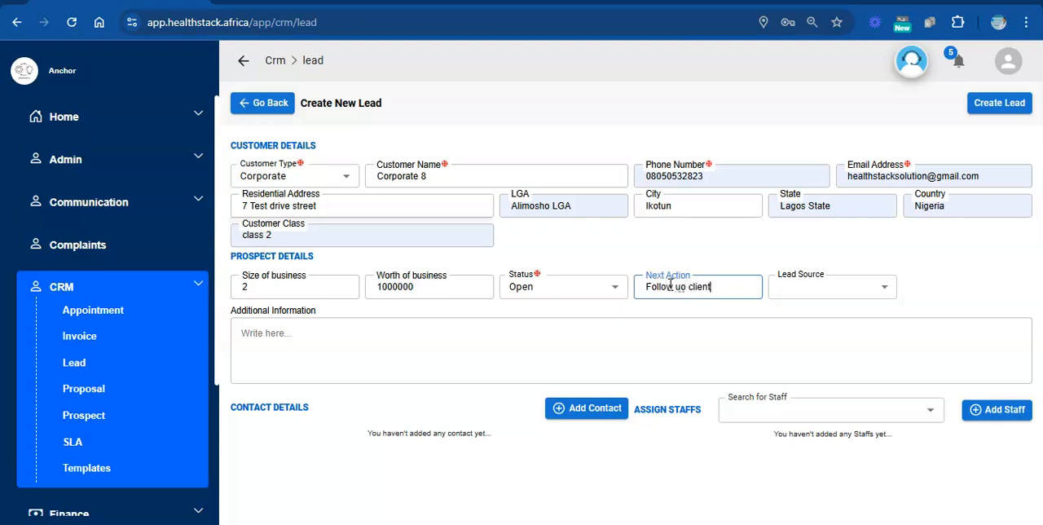
left_click(685, 287)
left_click(812, 290)
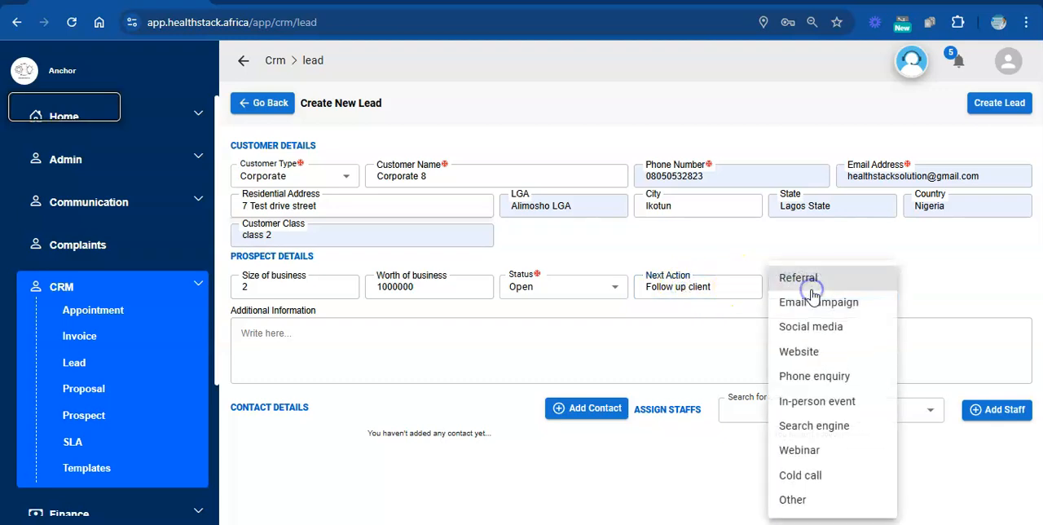
left_click(813, 432)
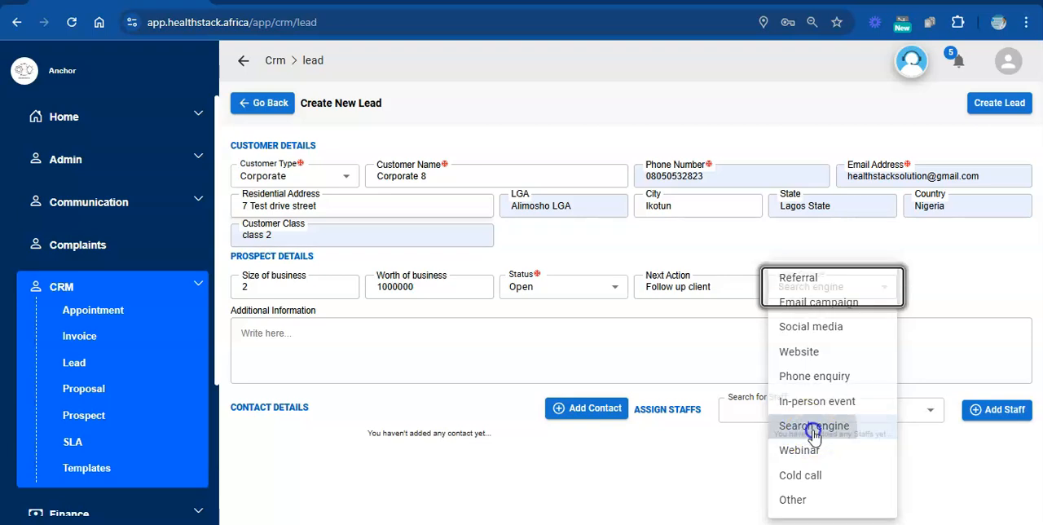
left_click(472, 356)
type("Testing self enrollment journey")
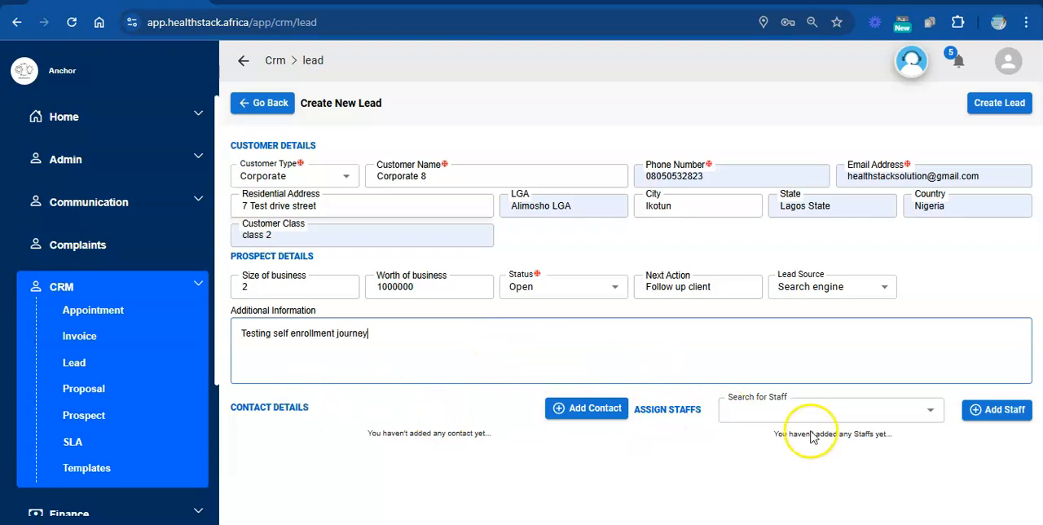
Search staff for "admin", assign the HMO Admin staff member to the lead, and create the lead.
left_click(896, 409)
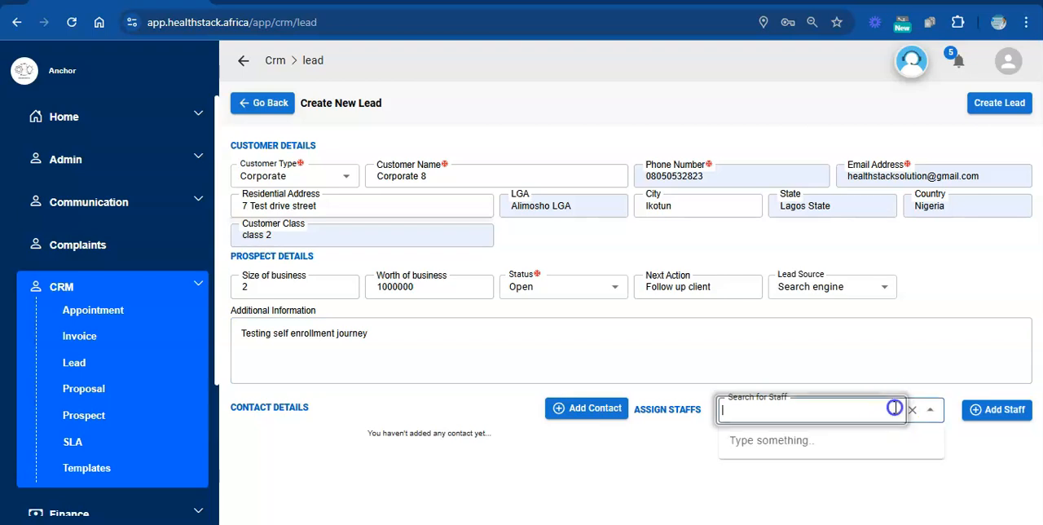
type("admin")
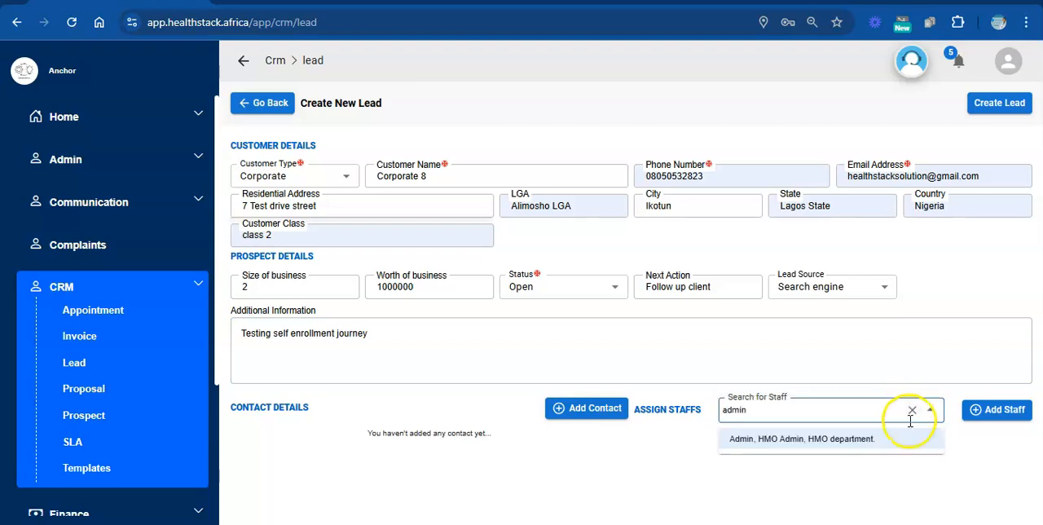
left_click(891, 440)
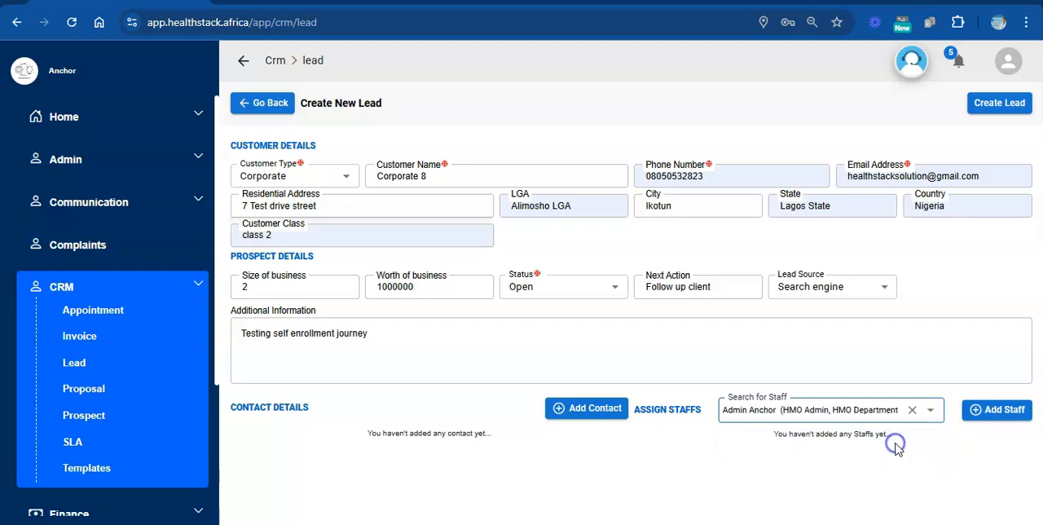
left_click(971, 418)
left_click(998, 114)
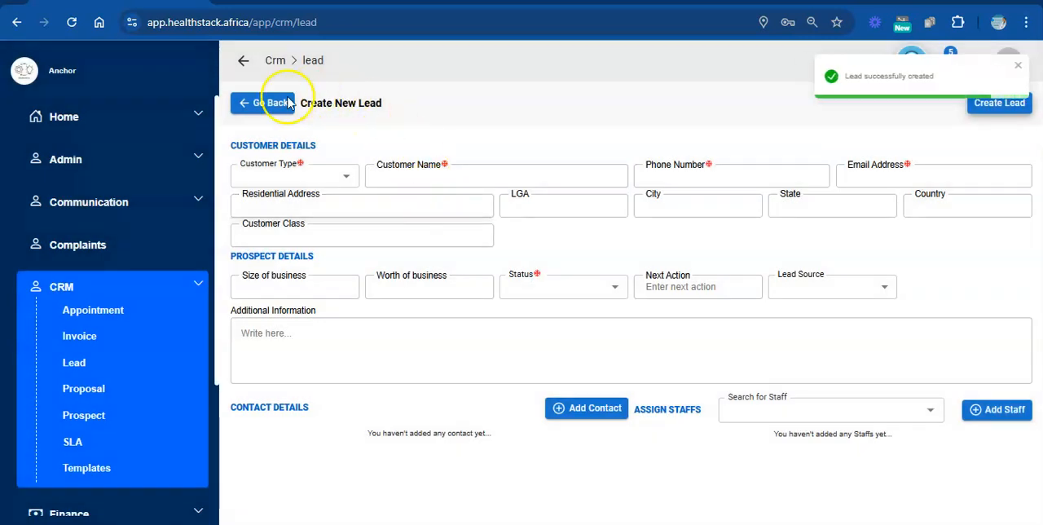
Return to the leads list, open the Corporate 8 lead and start a new invoice for it.
left_click(252, 106)
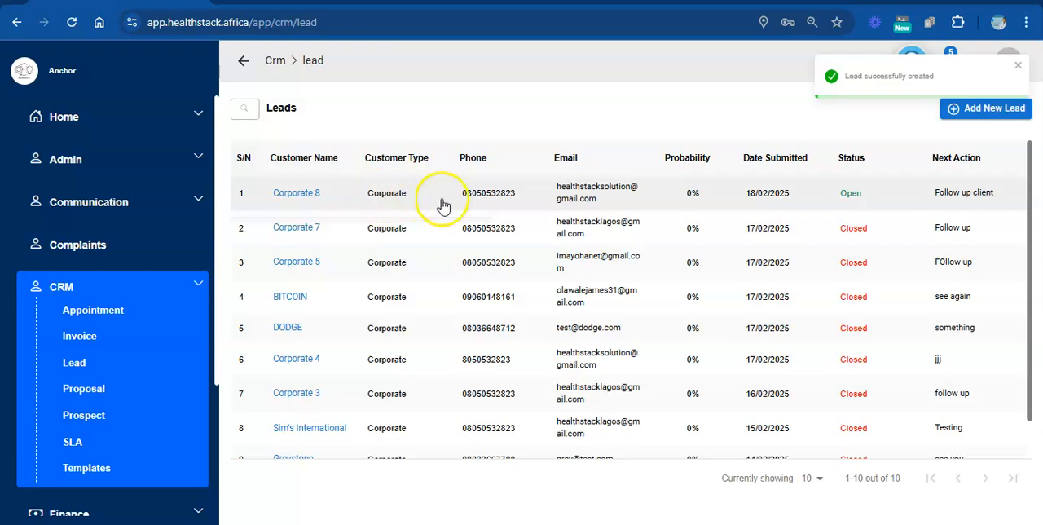
left_click(434, 208)
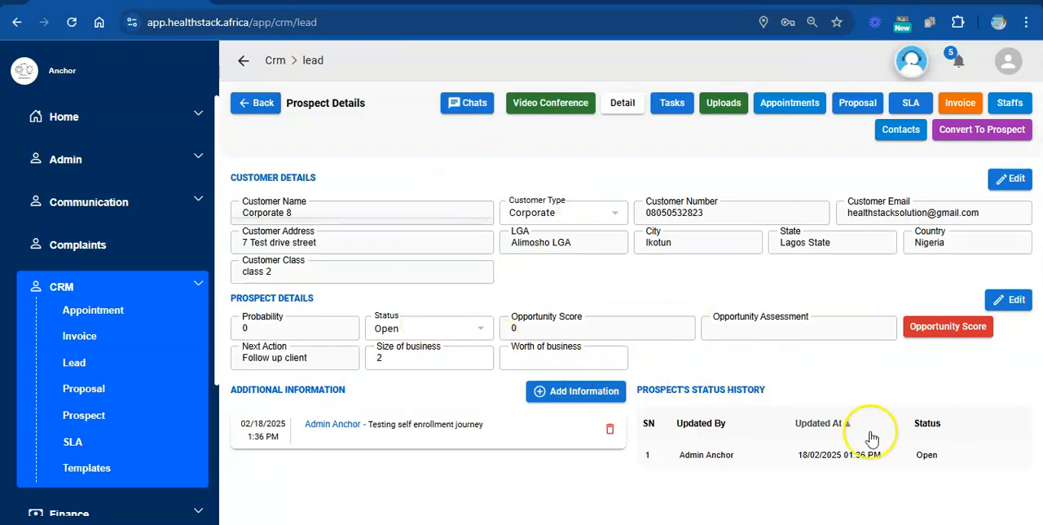
left_click(959, 106)
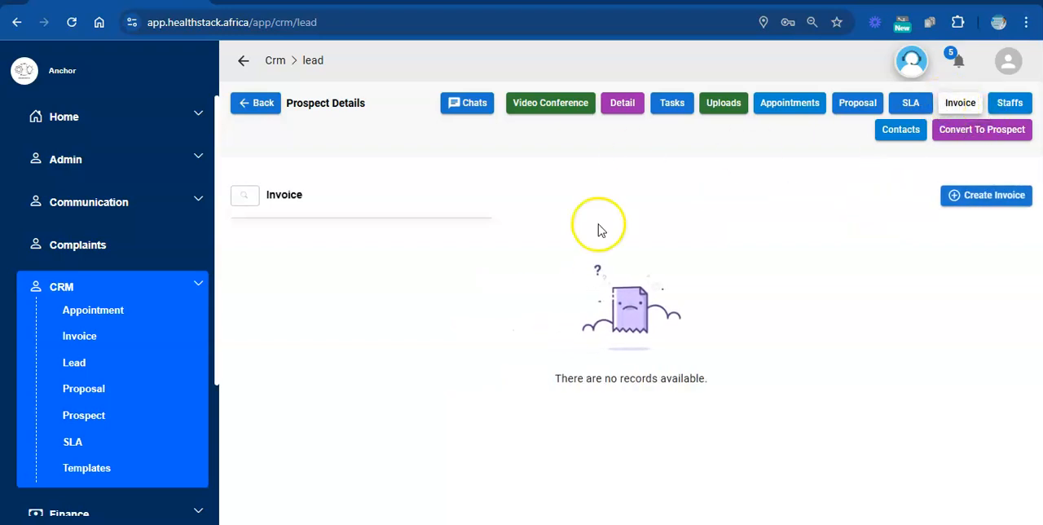
left_click(1005, 201)
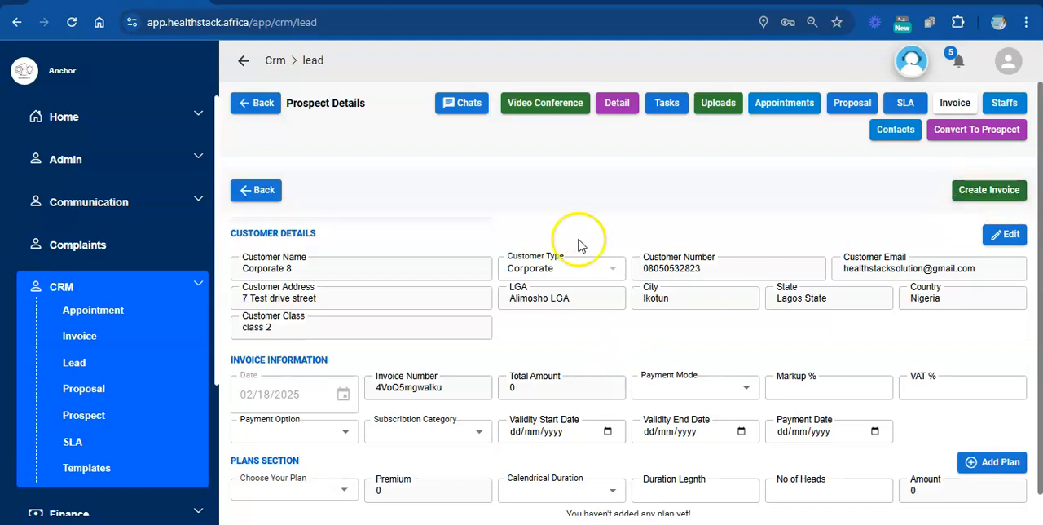
scroll(1041, 285, "down", 1)
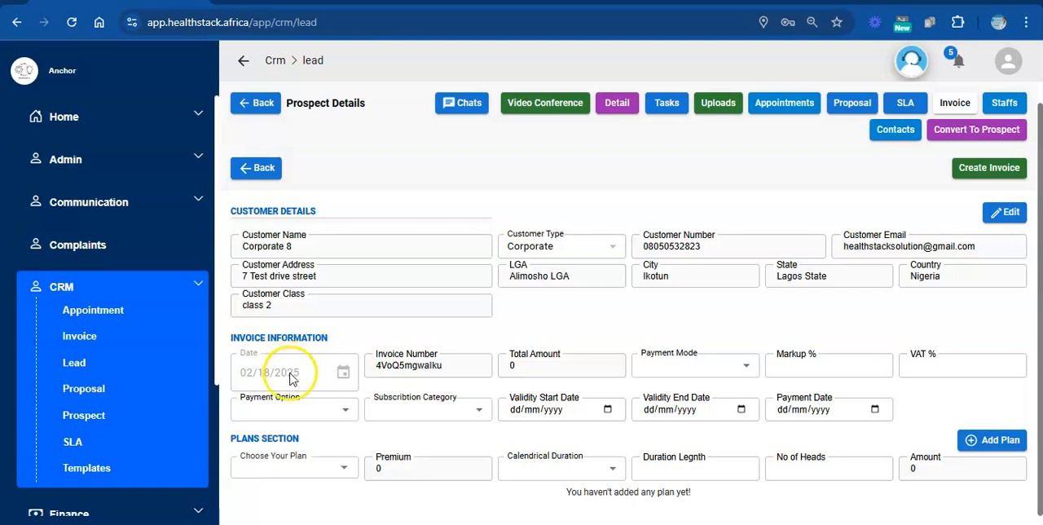
In the invoice information, set the payment mode to Transfer, the payment option to Monthly and the subscription category to New.
left_click(444, 365)
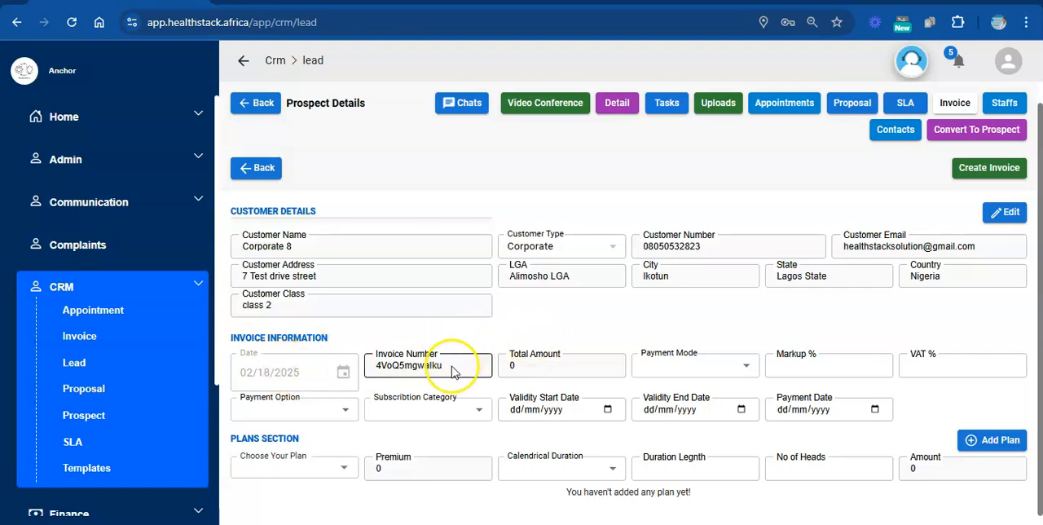
left_click(577, 358)
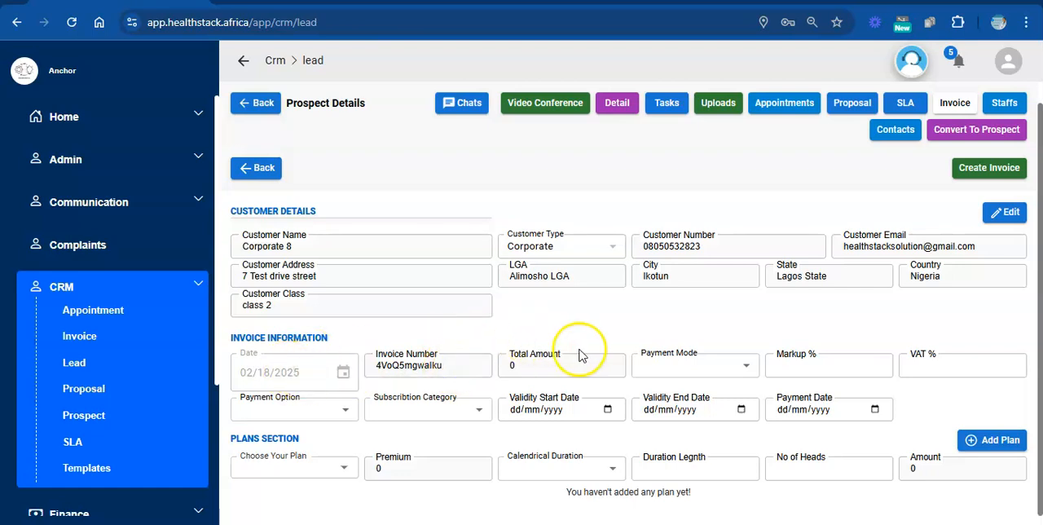
left_click(697, 366)
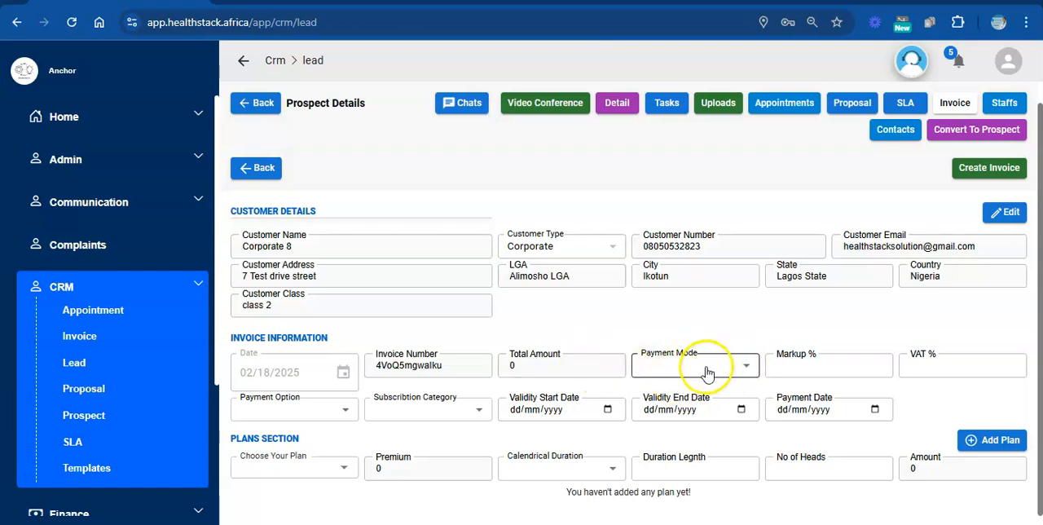
left_click(710, 365)
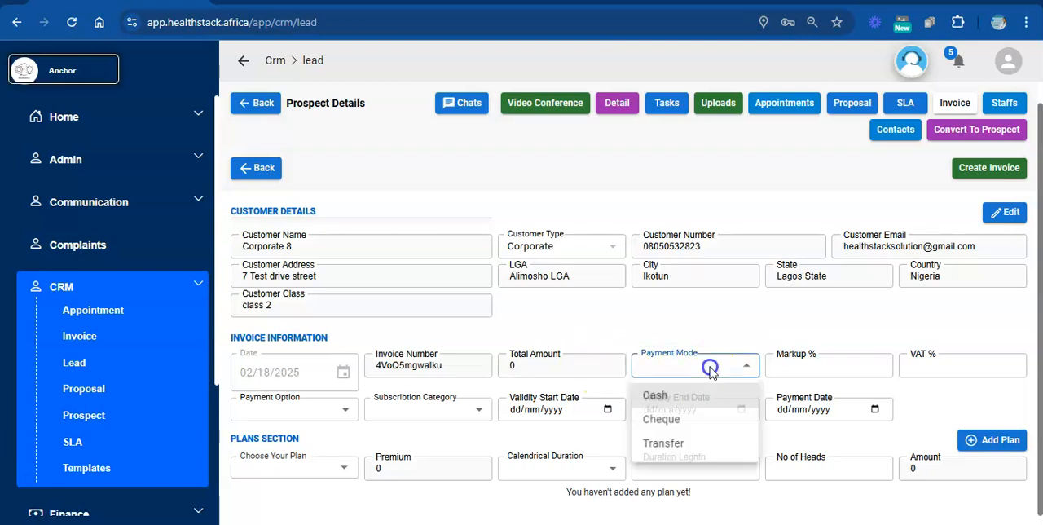
left_click(663, 444)
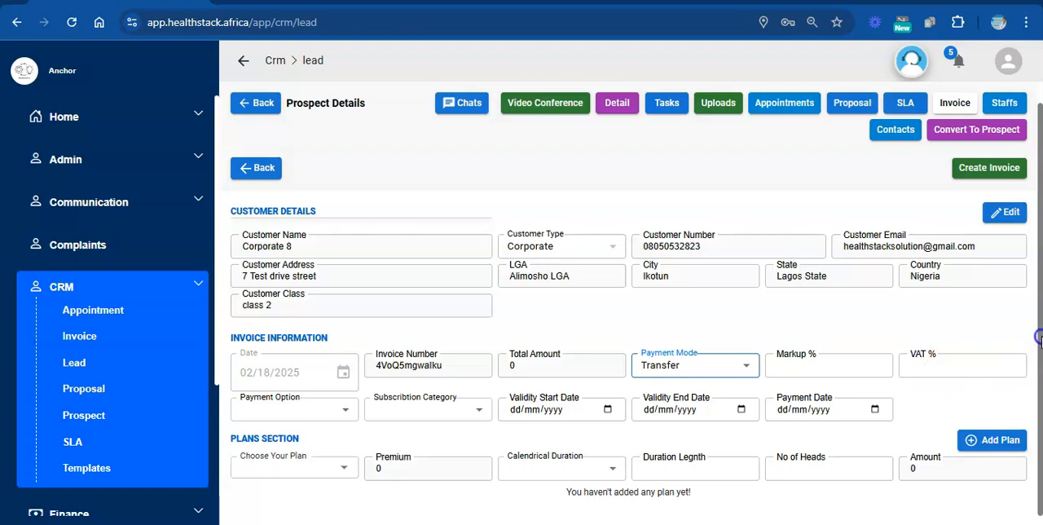
left_click(347, 413)
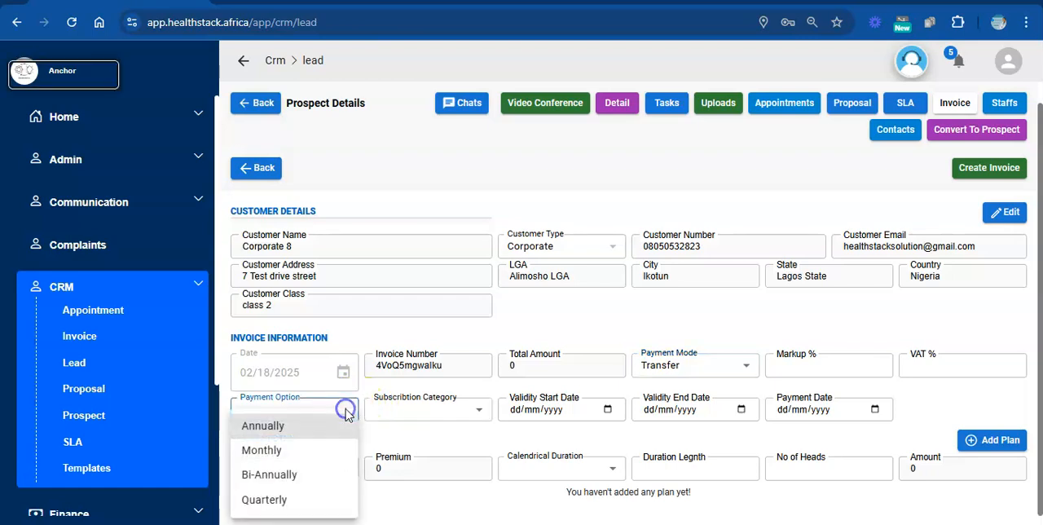
left_click(261, 453)
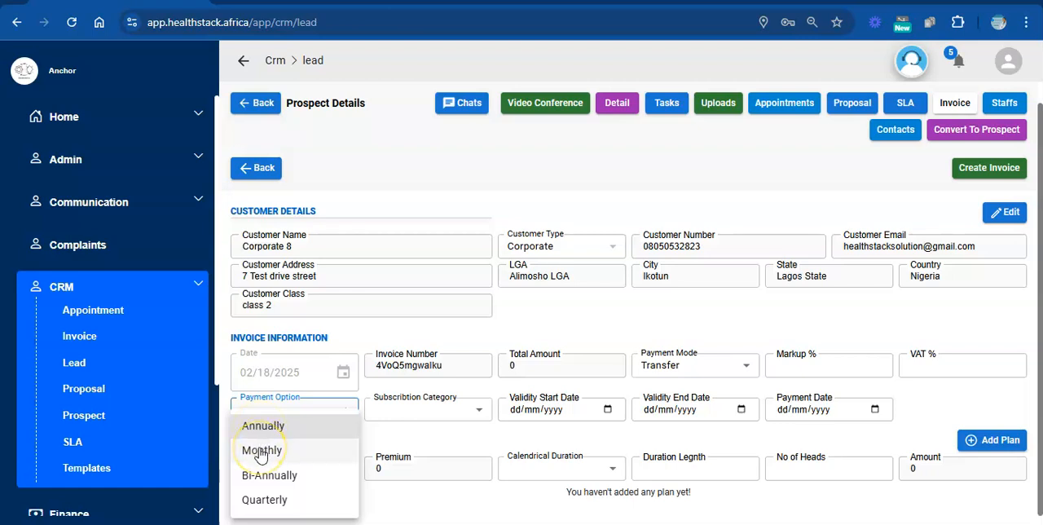
left_click(435, 414)
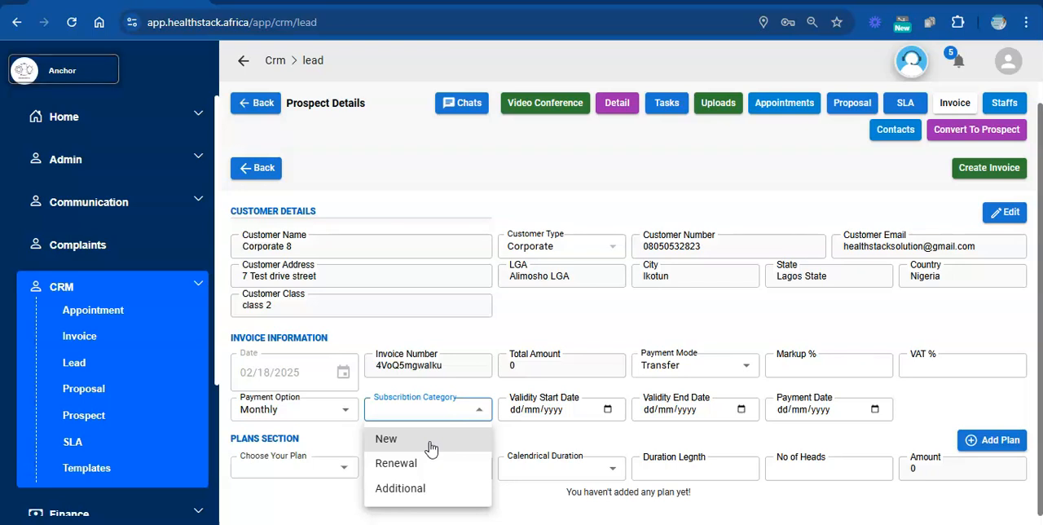
left_click(431, 445)
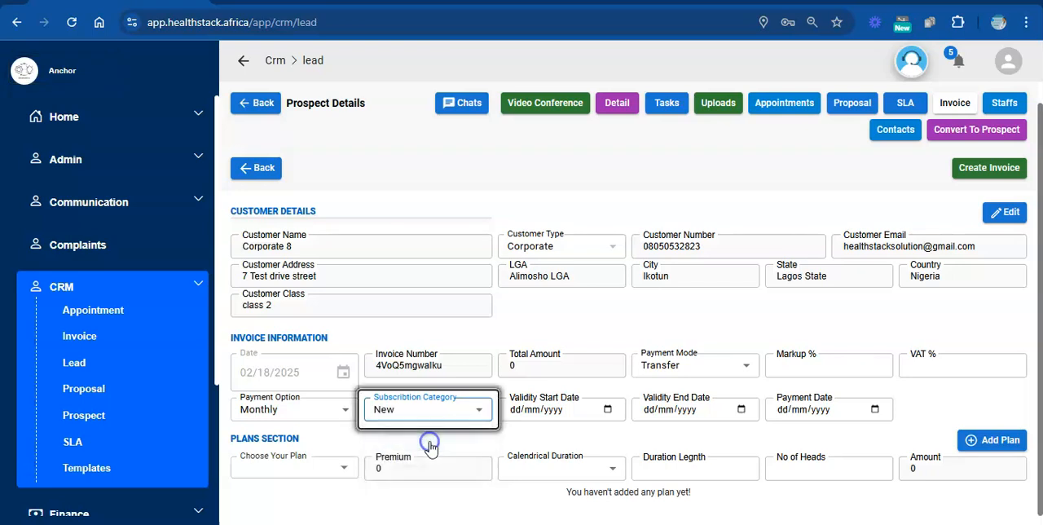
Set the invoice's validity start date to 01/03/2025.
left_click(608, 410)
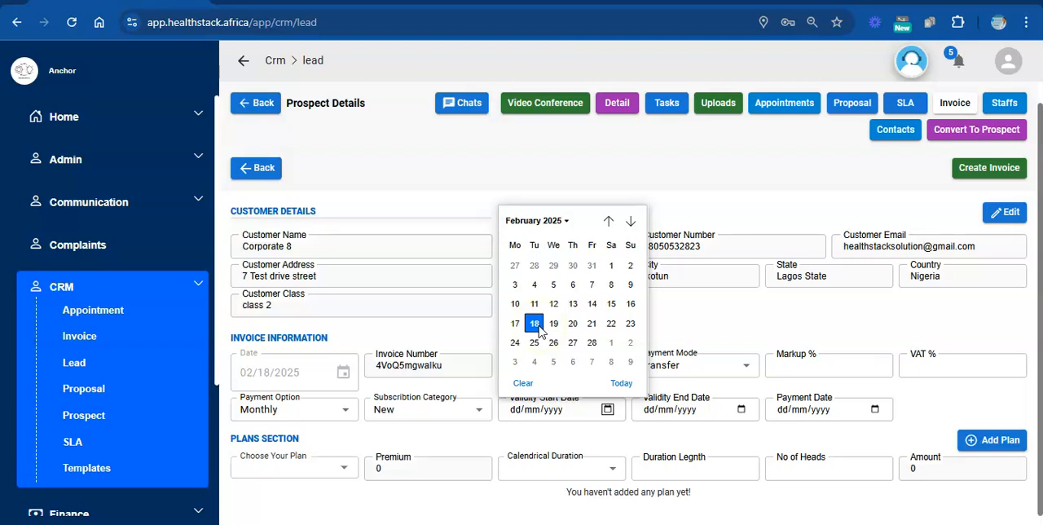
left_click(629, 221)
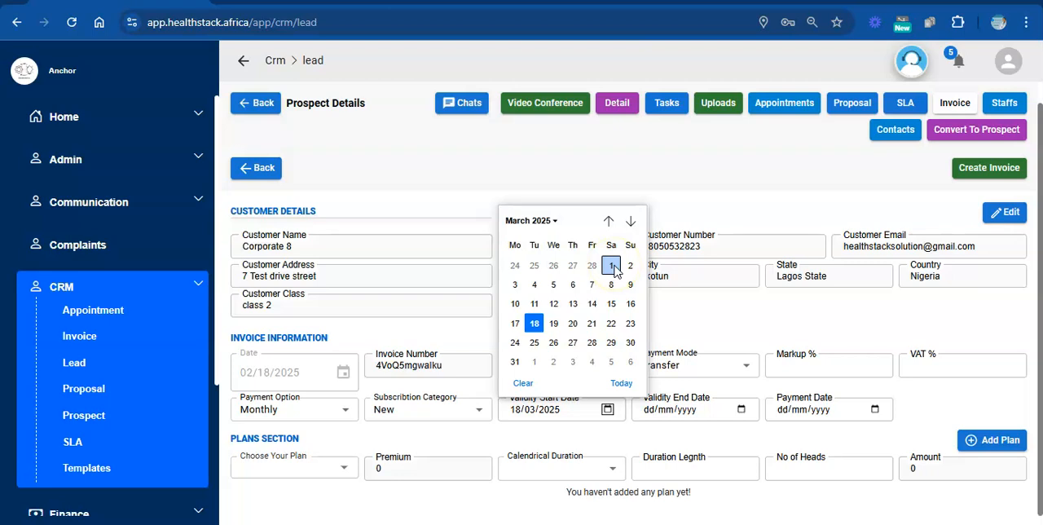
left_click(611, 266)
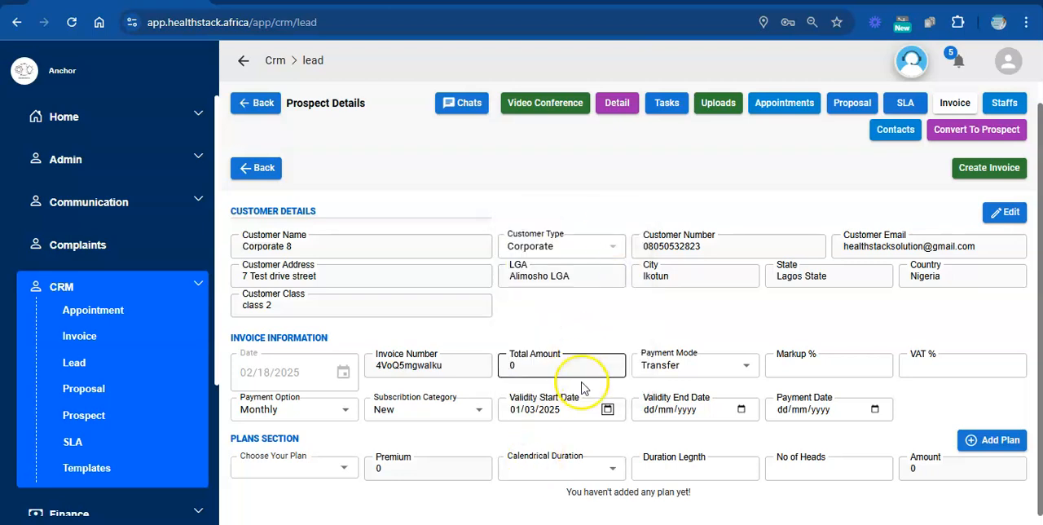
Set the invoice's validity end date to 01/09/2025 and its payment date to 18/02/2025.
left_click(742, 410)
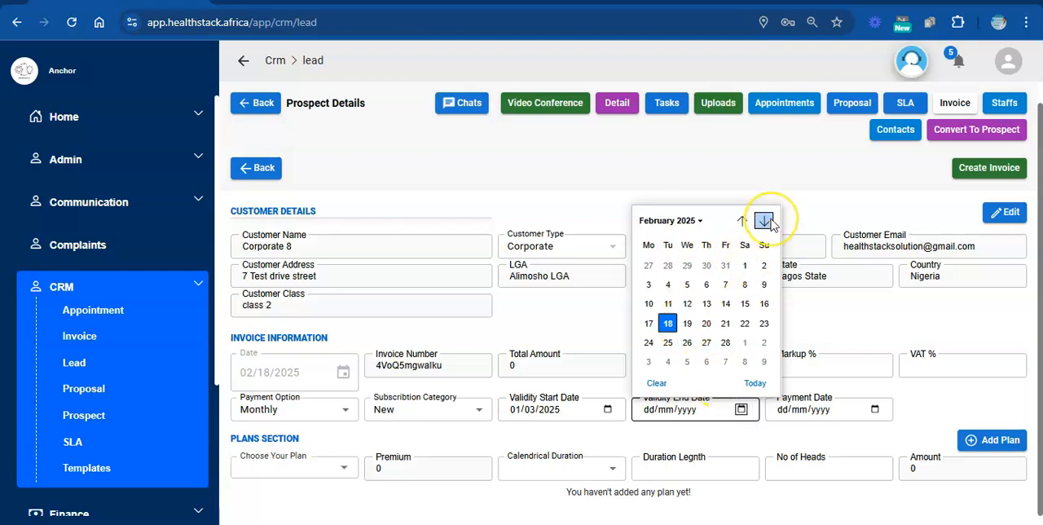
left_click(765, 221)
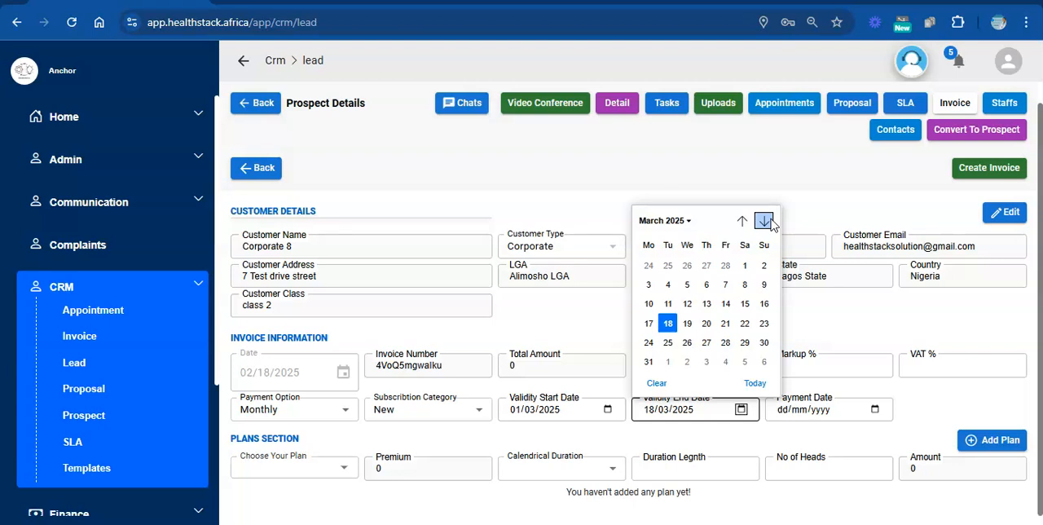
left_click(767, 220)
left_click(767, 221)
left_click(766, 221)
left_click(764, 220)
left_click(764, 221)
left_click(764, 221)
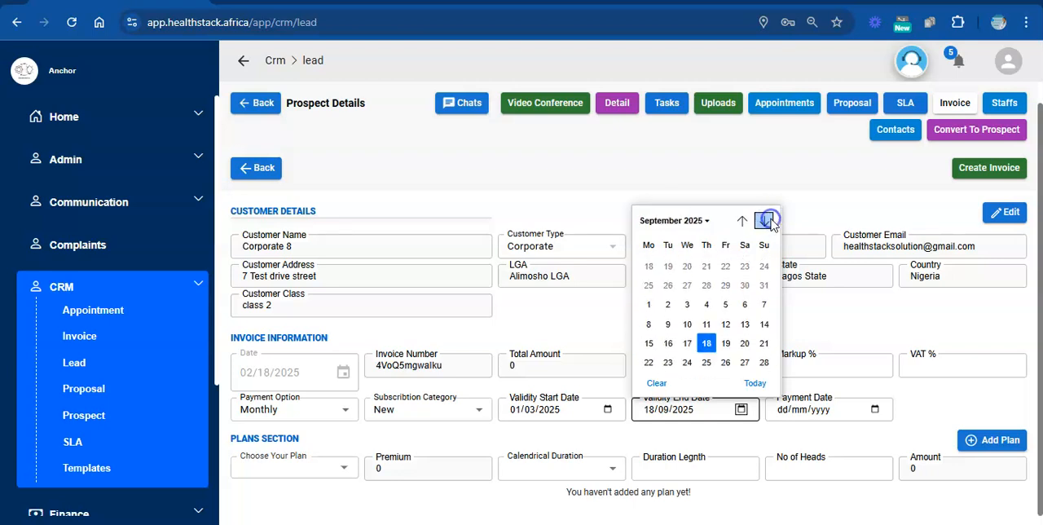
left_click(648, 265)
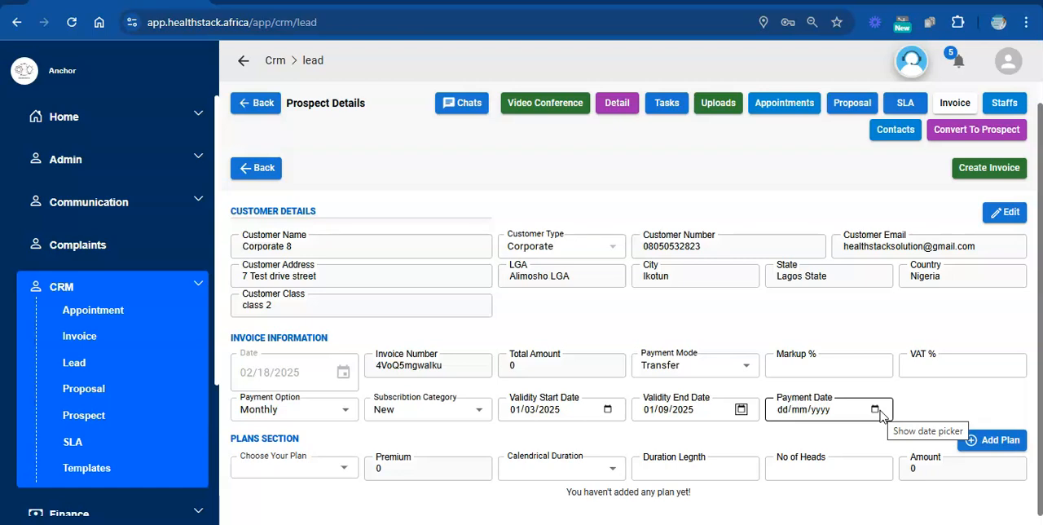
left_click(878, 410)
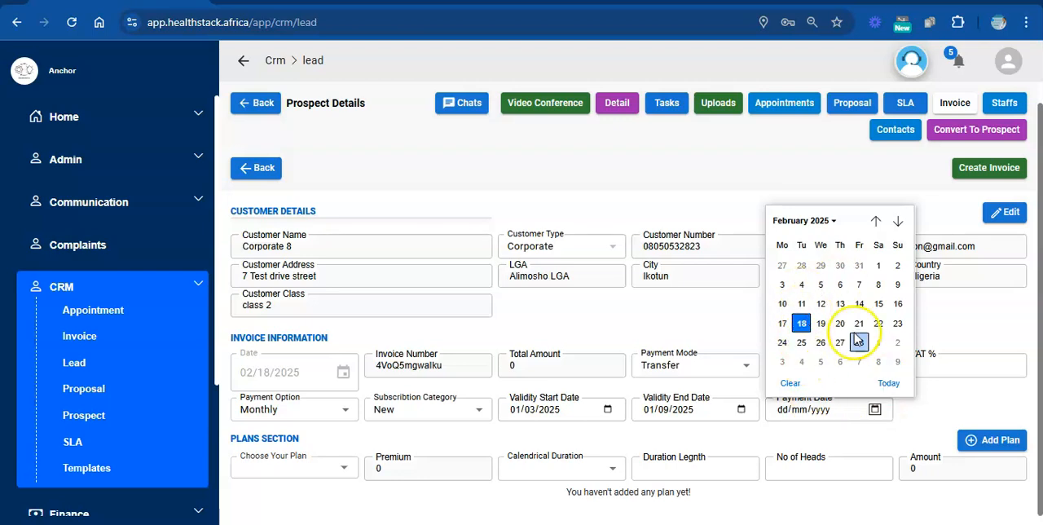
left_click(802, 323)
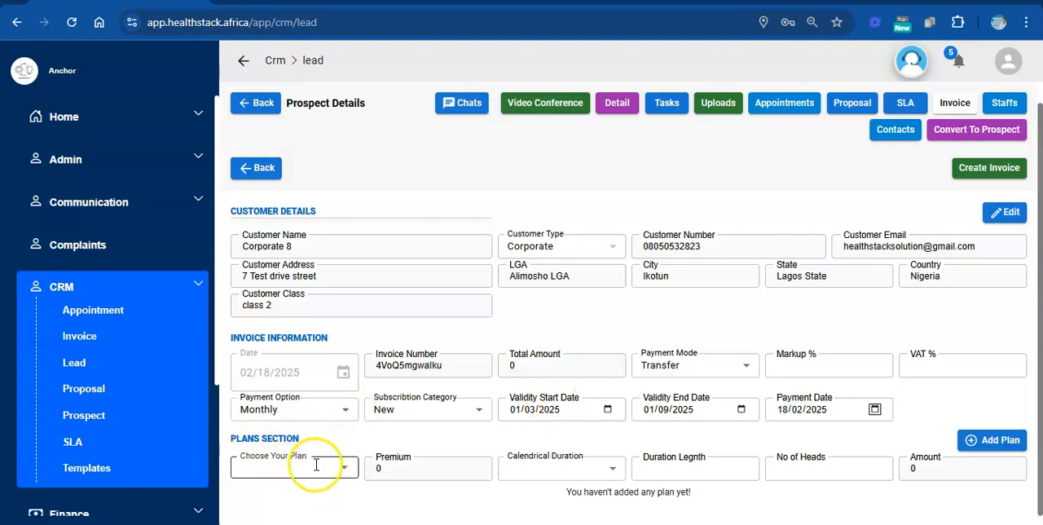
Add the Demo Care (Compact) "Individual - 150000 for 6Months" plan to the invoice with a duration of 6 months and 1 head.
left_click(344, 470)
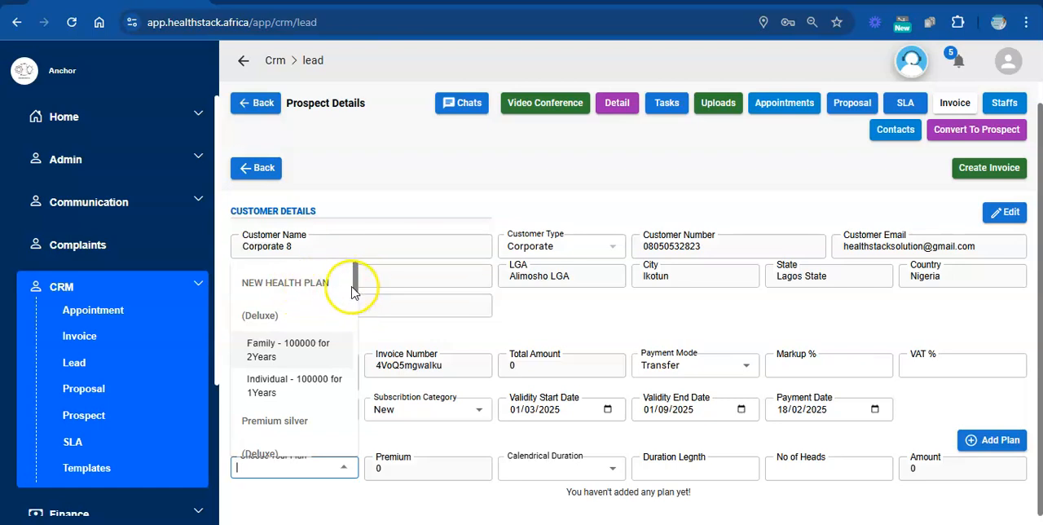
left_click_drag(356, 284, 360, 328)
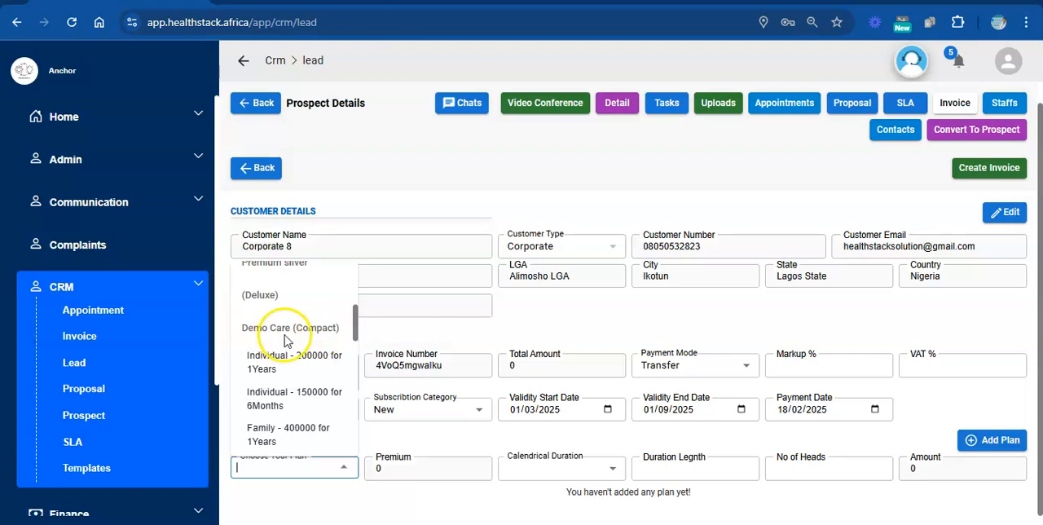
left_click(286, 405)
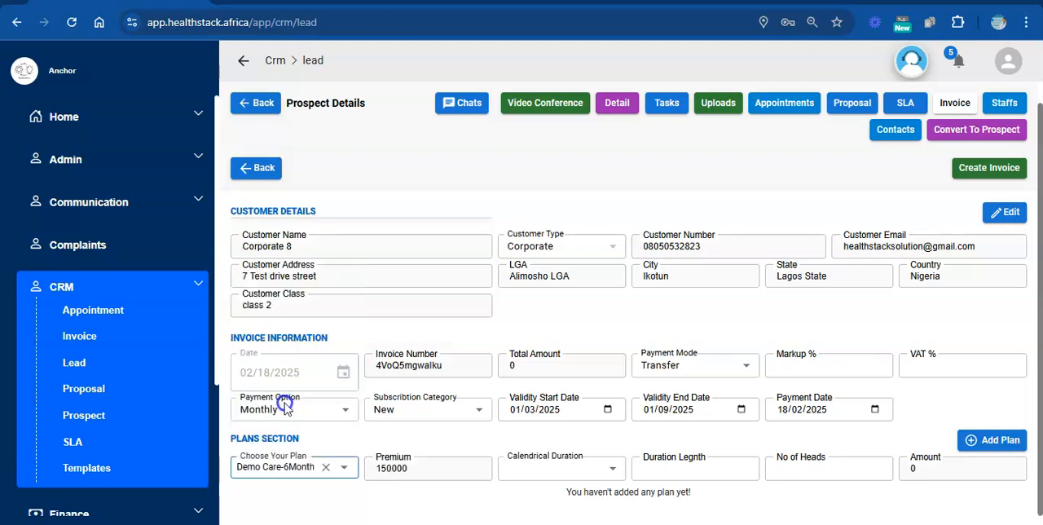
left_click(592, 467)
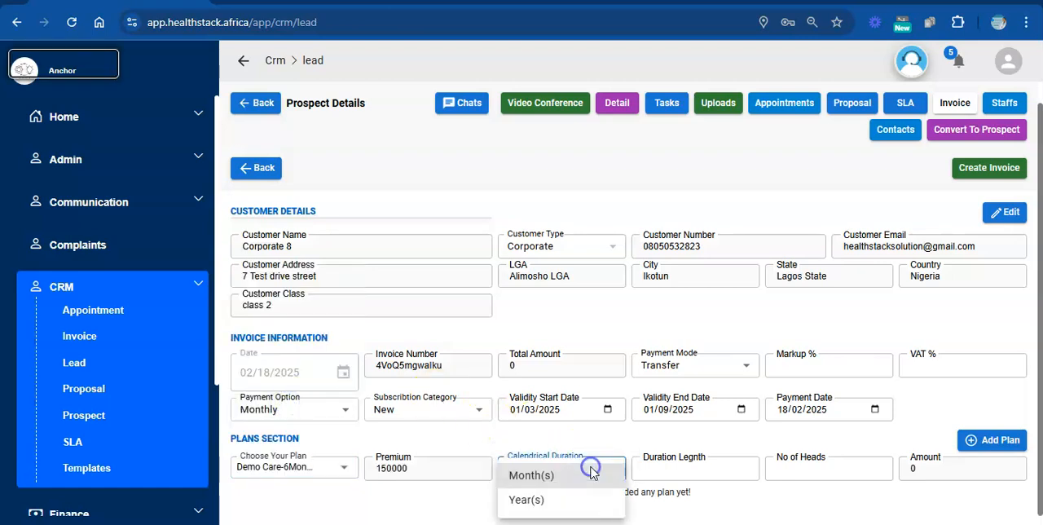
left_click(523, 476)
left_click(665, 470)
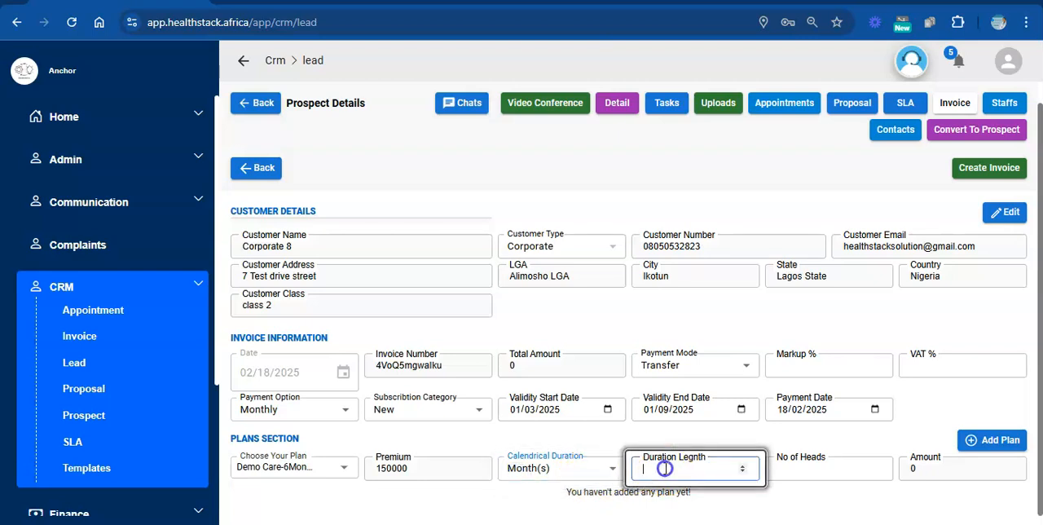
type("6")
left_click(870, 468)
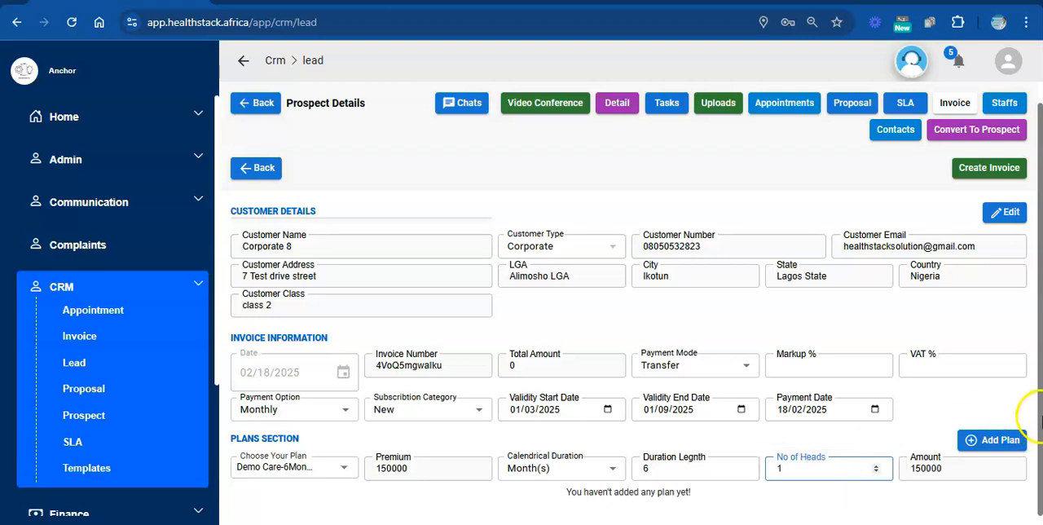
left_click(1002, 441)
left_click(1001, 440)
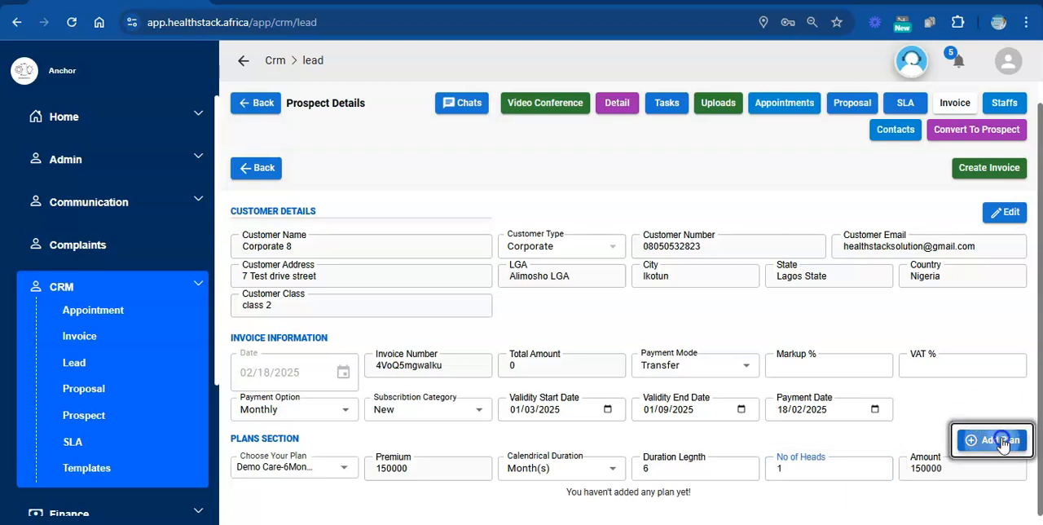
Add the Demo Care (Compact) "Family - 300000 for 6Months" plan to the invoice with a duration of 6 months and 1 head.
scroll(1041, 389, "down", 1)
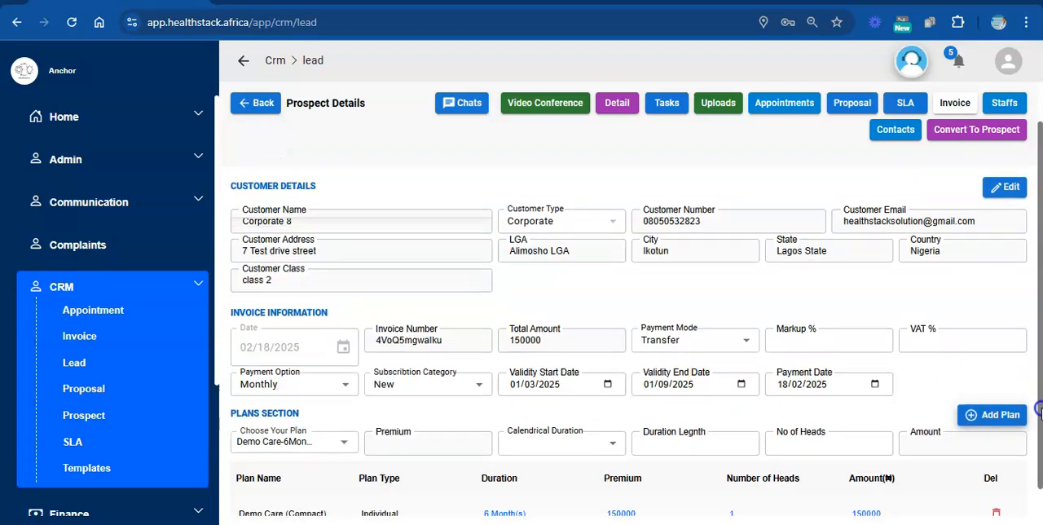
left_click(343, 440)
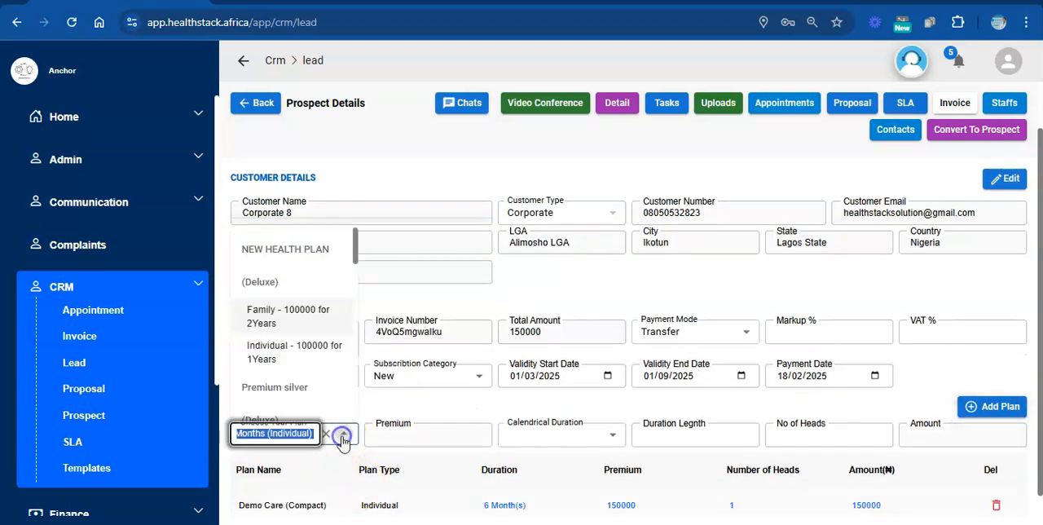
left_click_drag(355, 254, 372, 304)
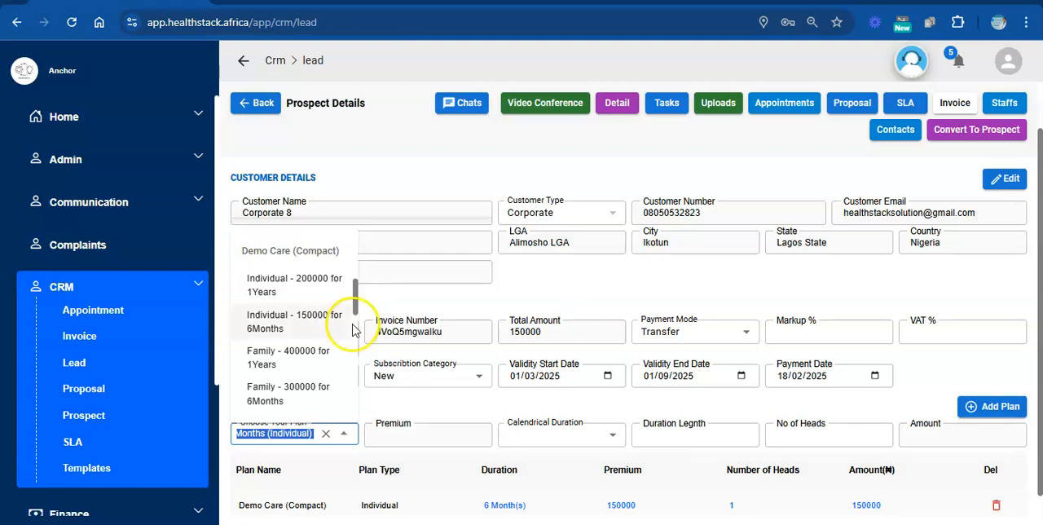
left_click(302, 395)
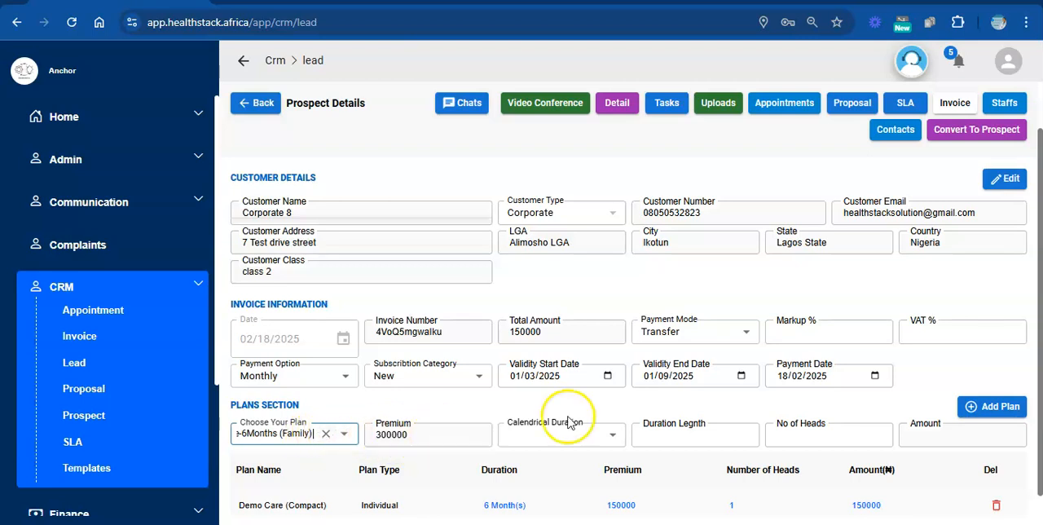
left_click(608, 440)
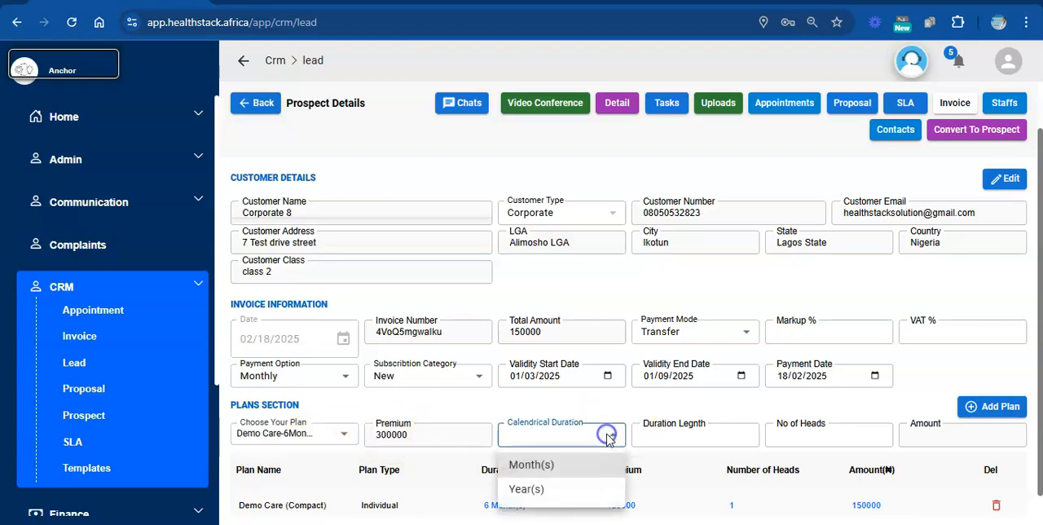
left_click(548, 463)
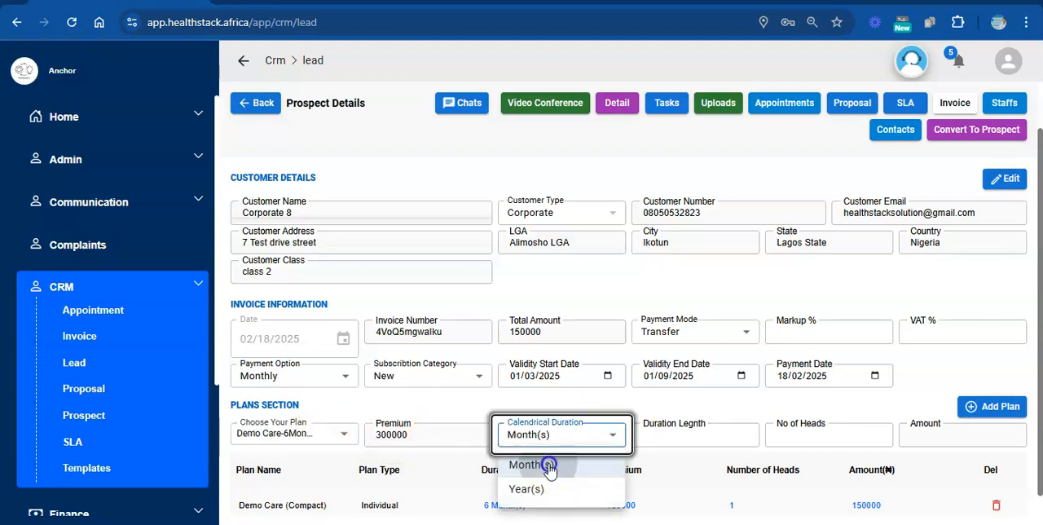
left_click(699, 436)
type("6")
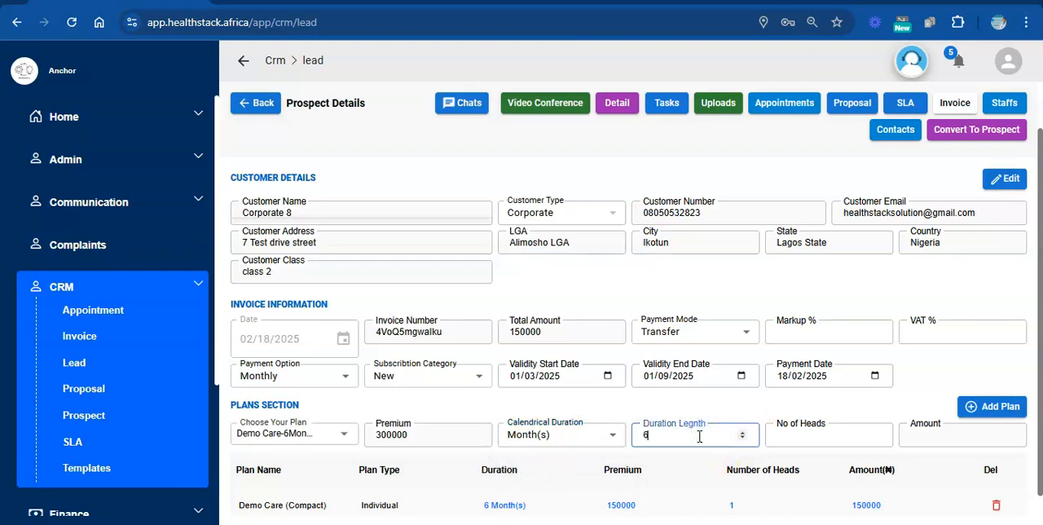
left_click(1000, 416)
left_click(844, 428)
type("1")
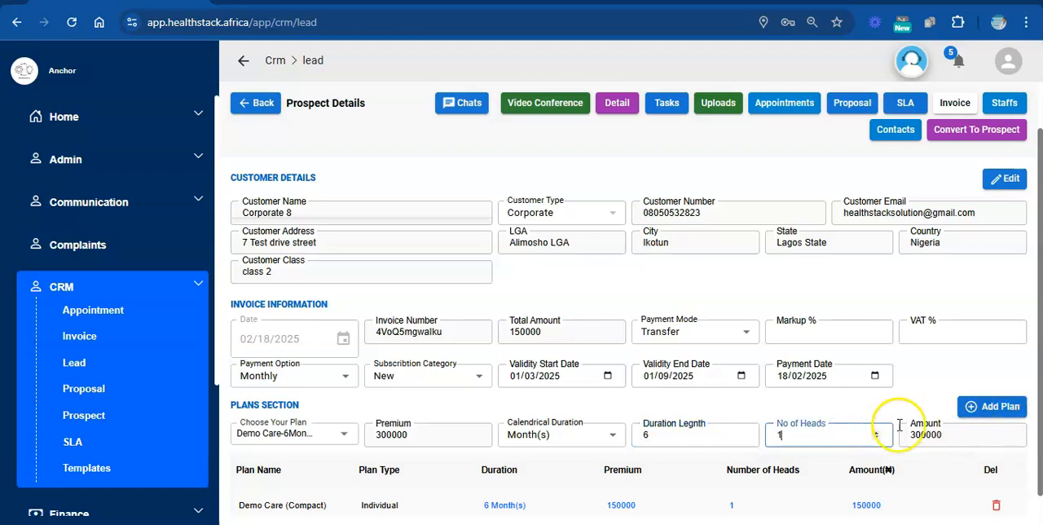
left_click(996, 405)
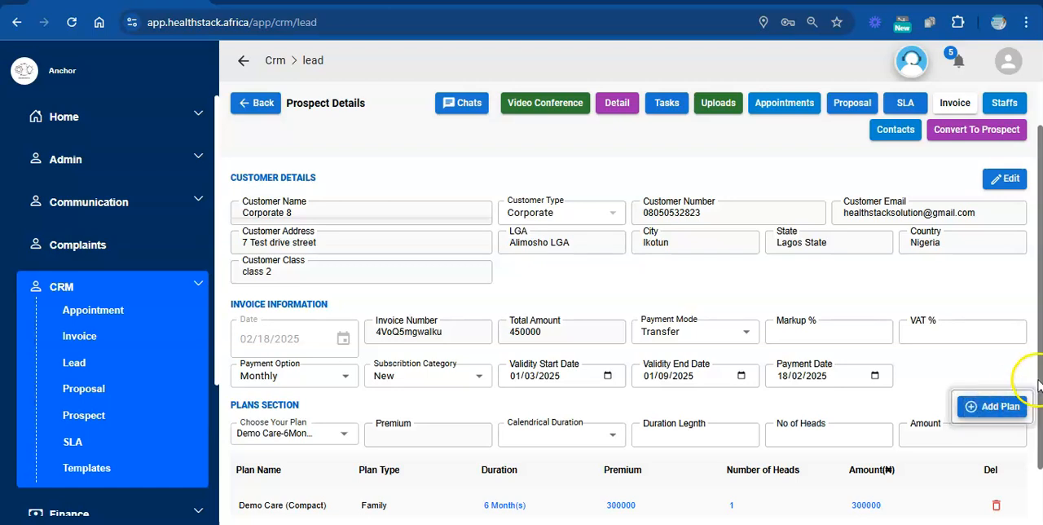
Create the invoice with both plans and return to the lead's invoice list.
left_click_drag(1037, 368, 1026, 334)
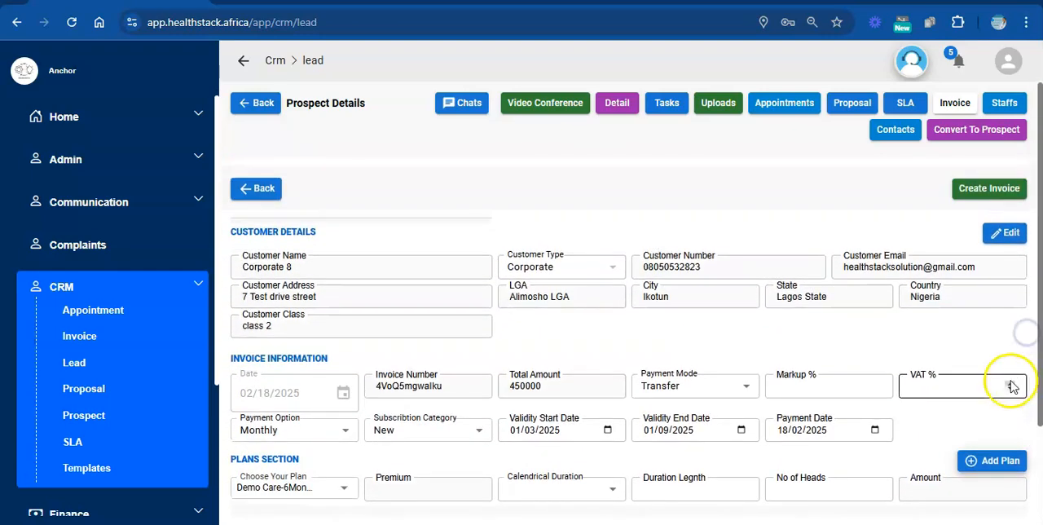
left_click(982, 188)
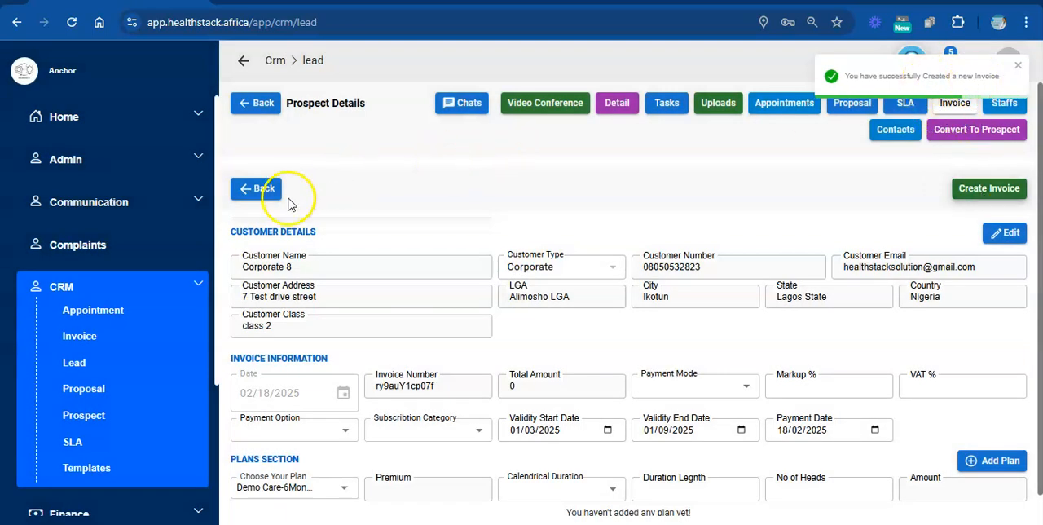
left_click(257, 193)
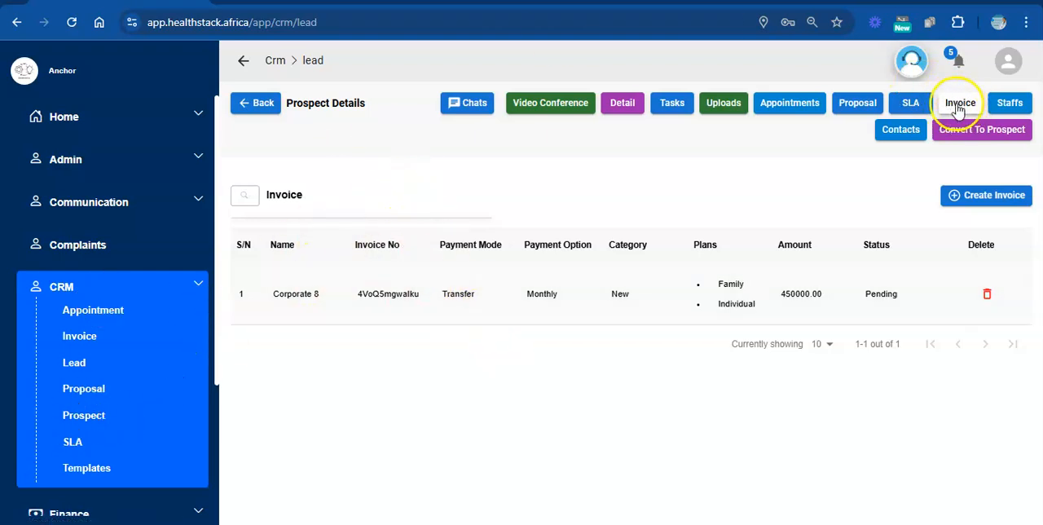
Open the pending Corporate 8 invoice, review its details and plans, and approve it with a comment stating approval with no reservations.
left_click(524, 295)
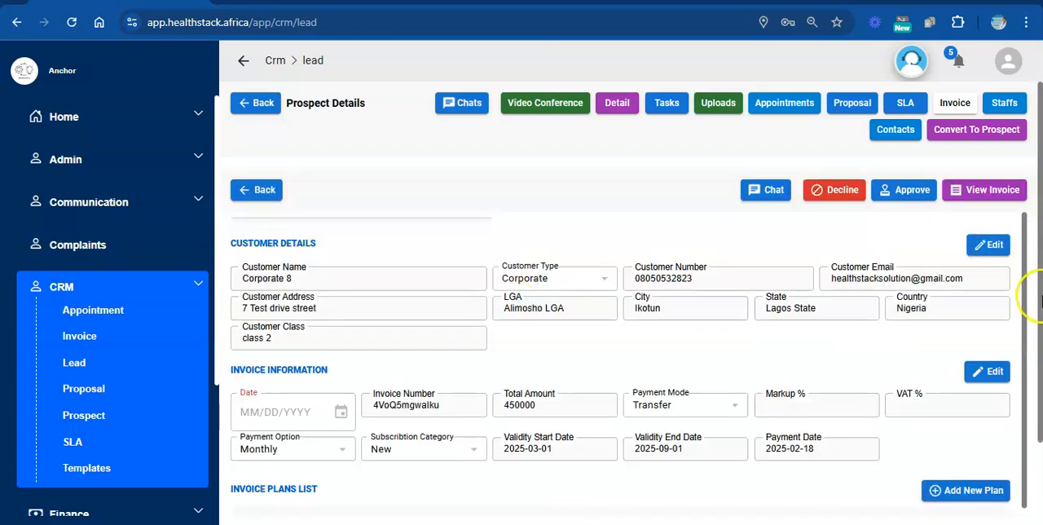
left_click_drag(1039, 318, 1039, 403)
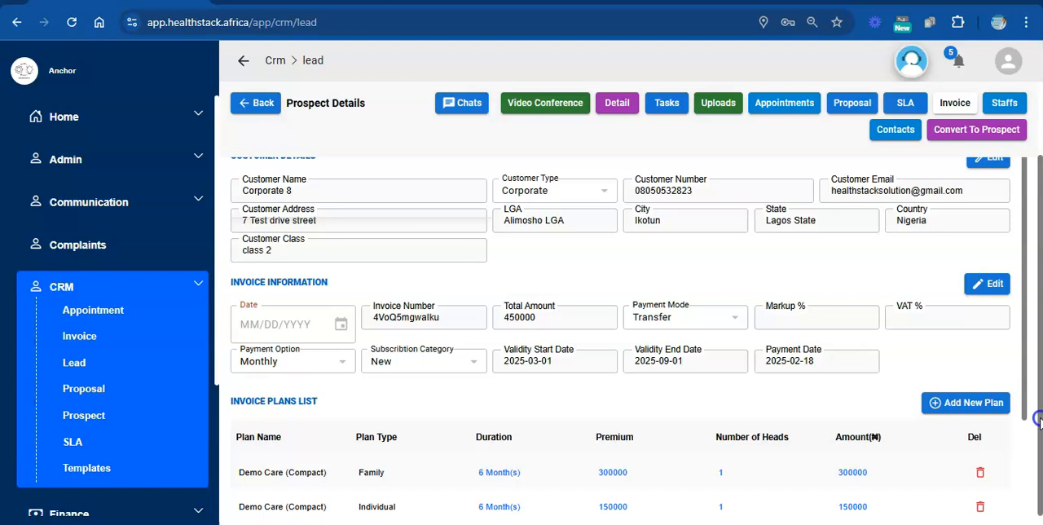
left_click_drag(1039, 417, 1037, 192)
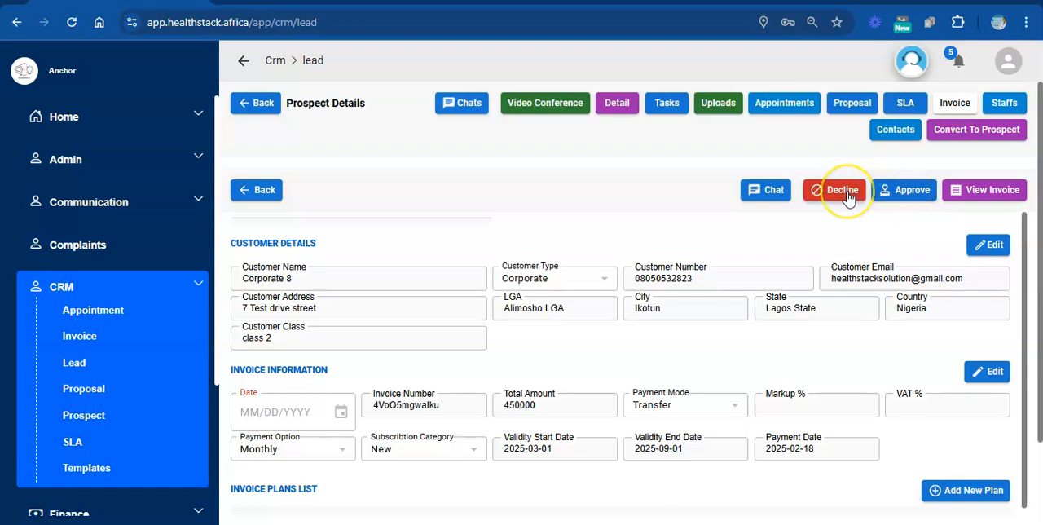
left_click(908, 196)
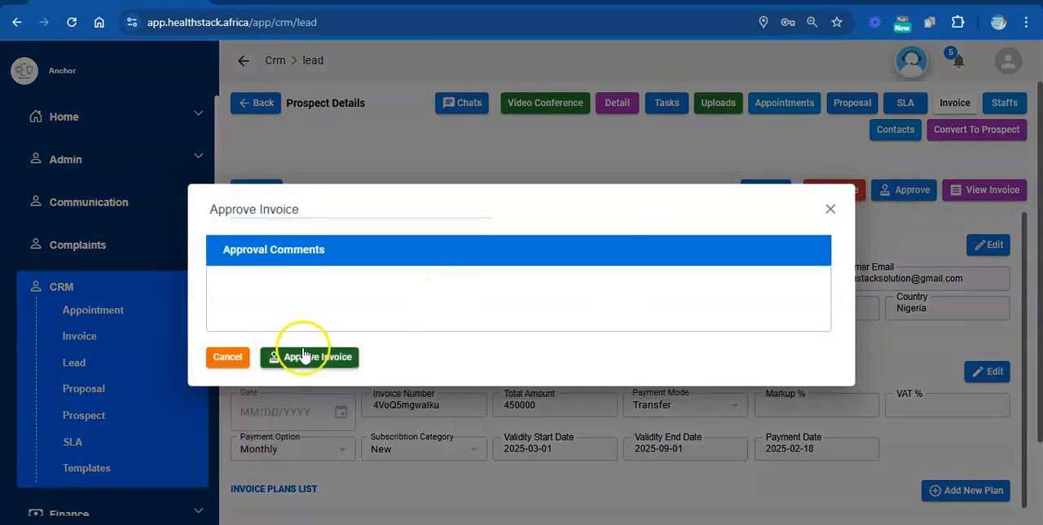
left_click(303, 283)
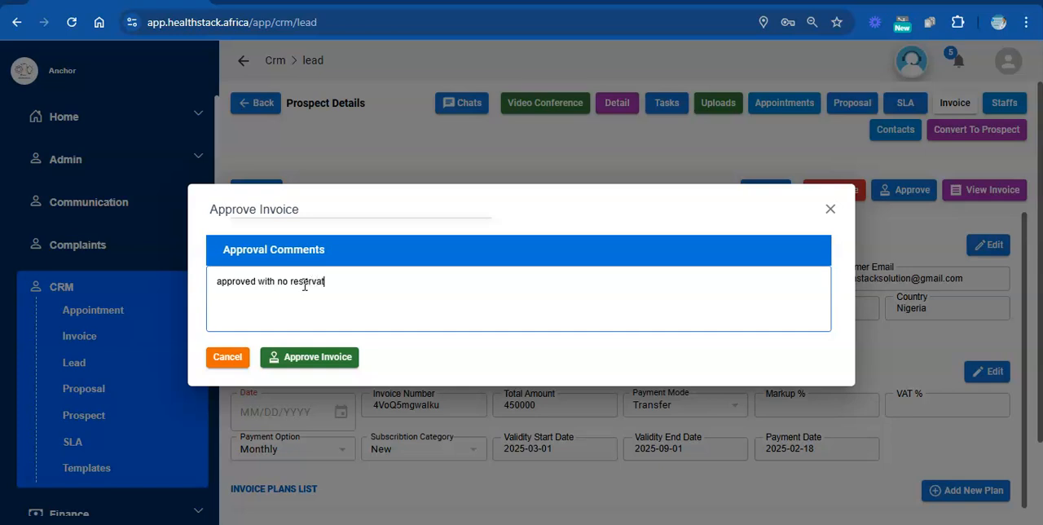
left_click(324, 356)
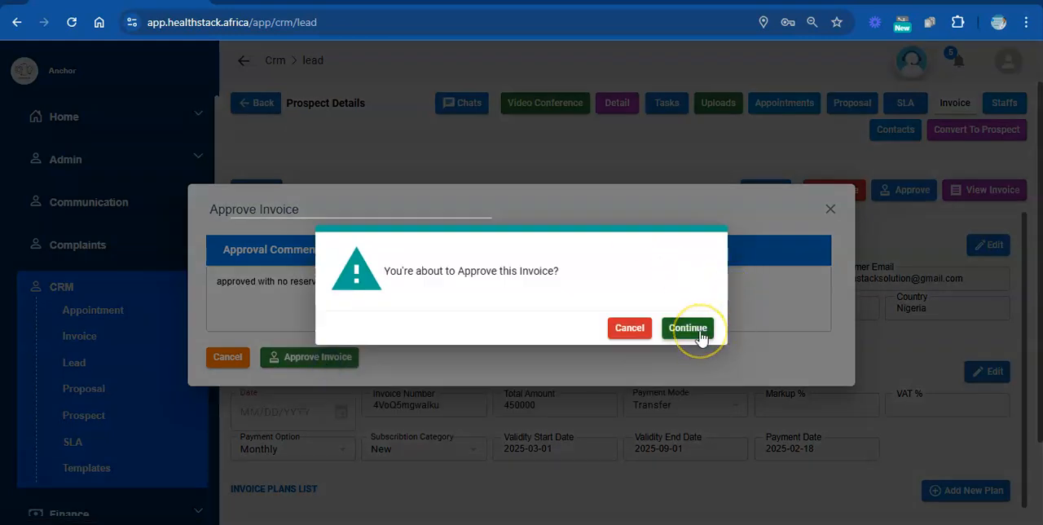
left_click(699, 334)
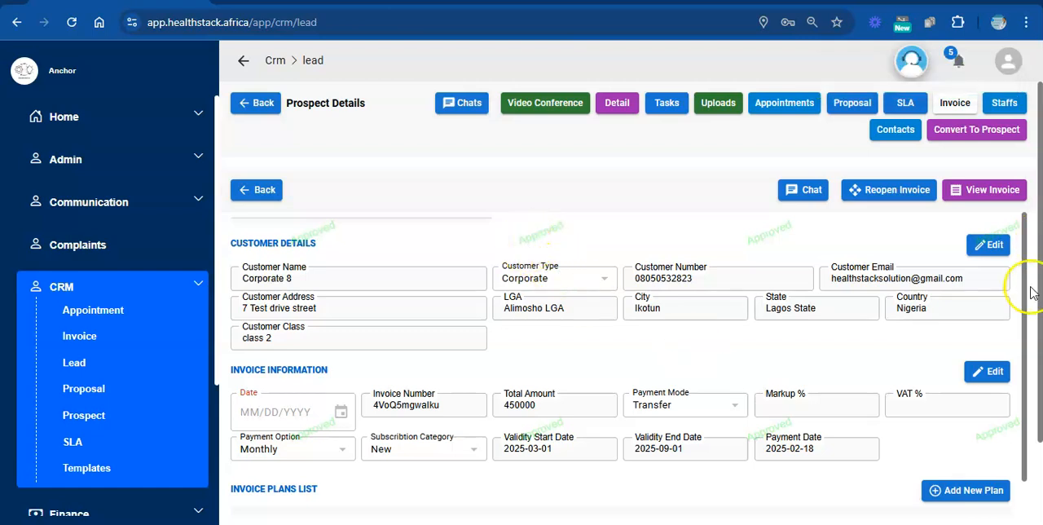
Leave the approved invoice and reopen the Corporate 8 lead from the leads list.
left_click_drag(1042, 288, 1021, 165)
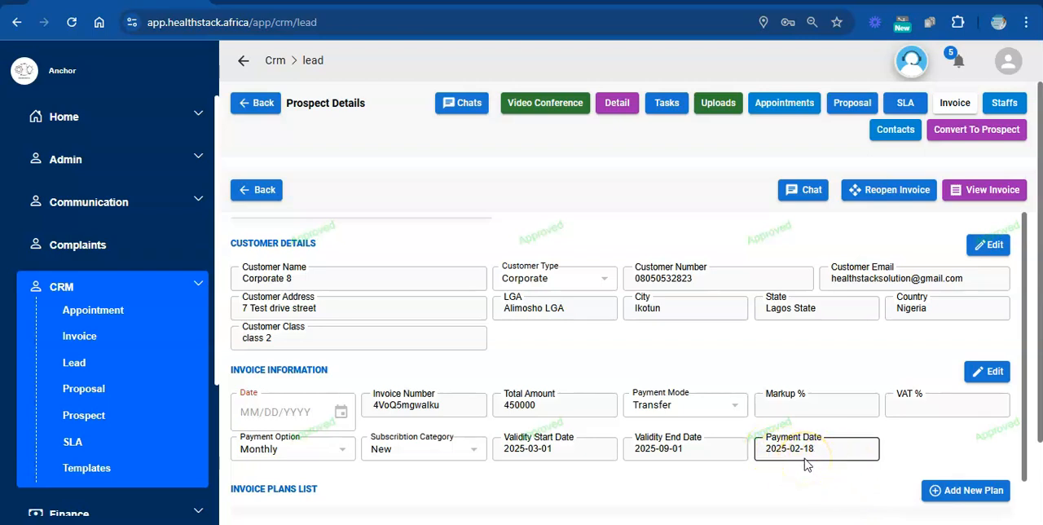
left_click(265, 191)
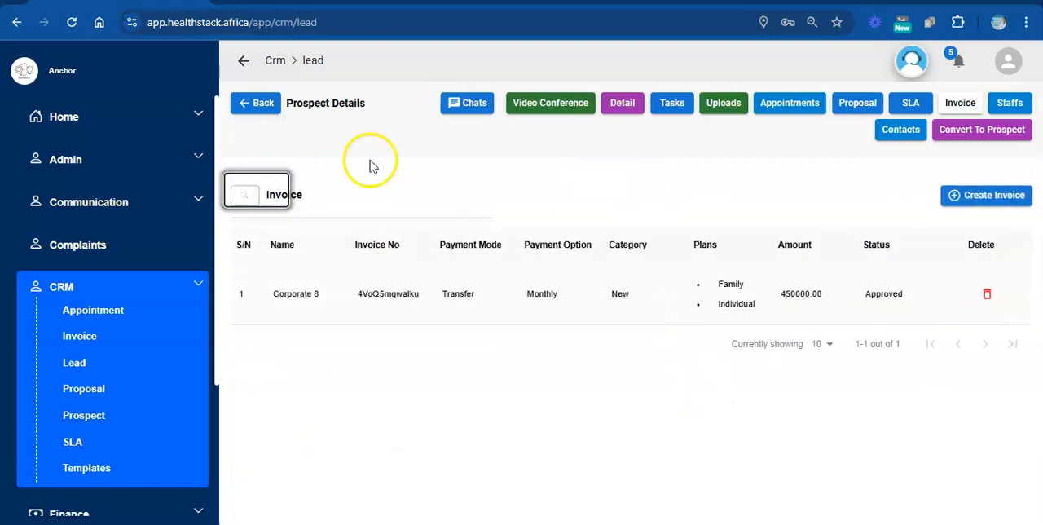
left_click(262, 108)
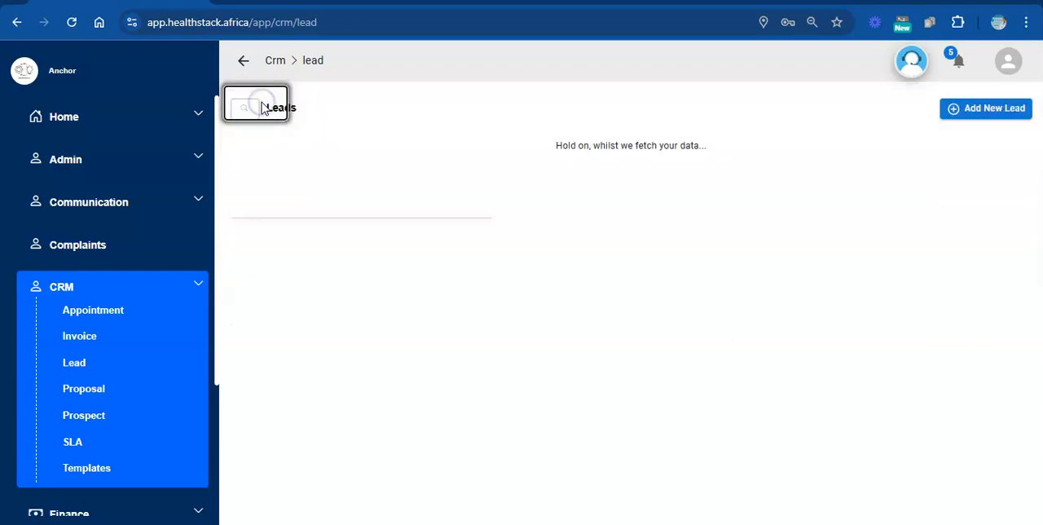
left_click(506, 205)
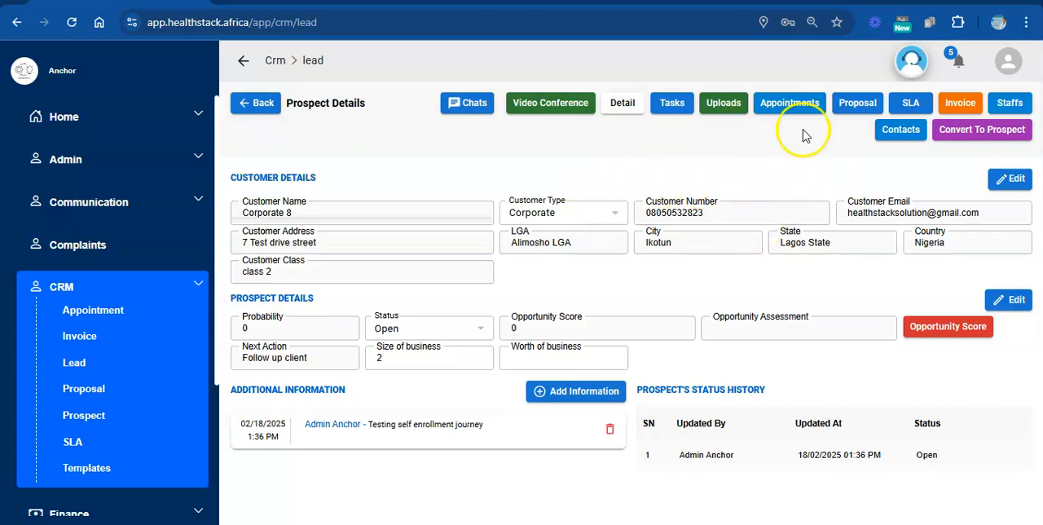
Update the prospect details with the status Closed and a worth of business of 5000000.
left_click(1015, 303)
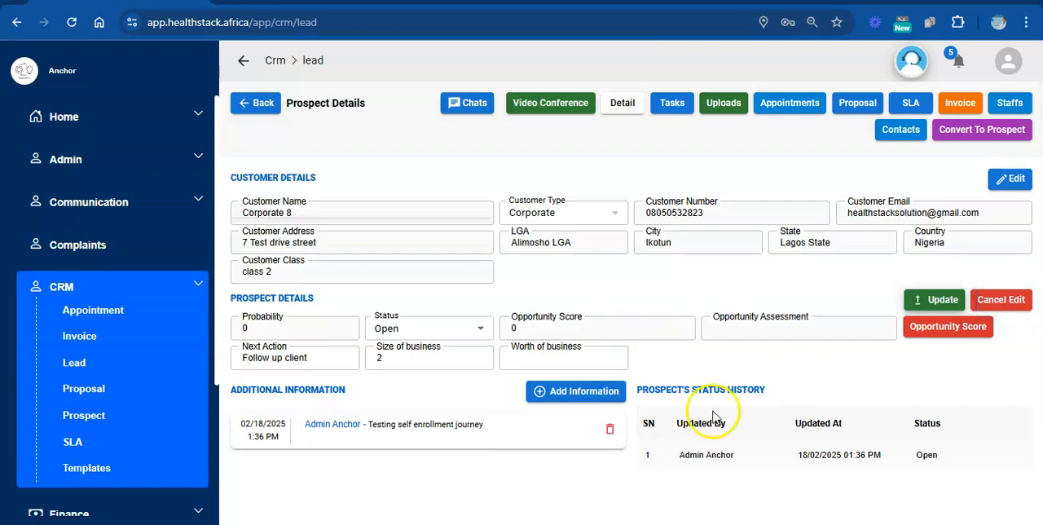
left_click(481, 328)
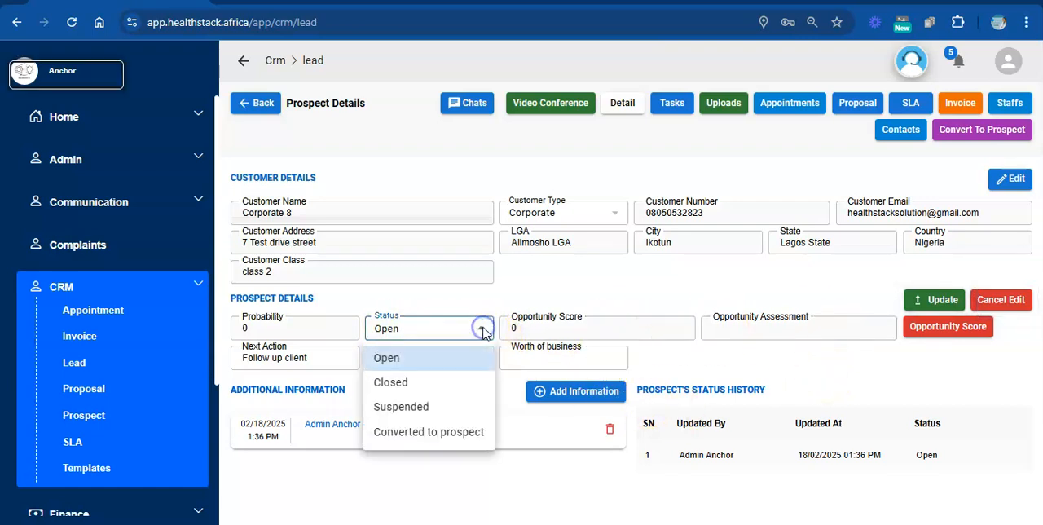
left_click(406, 383)
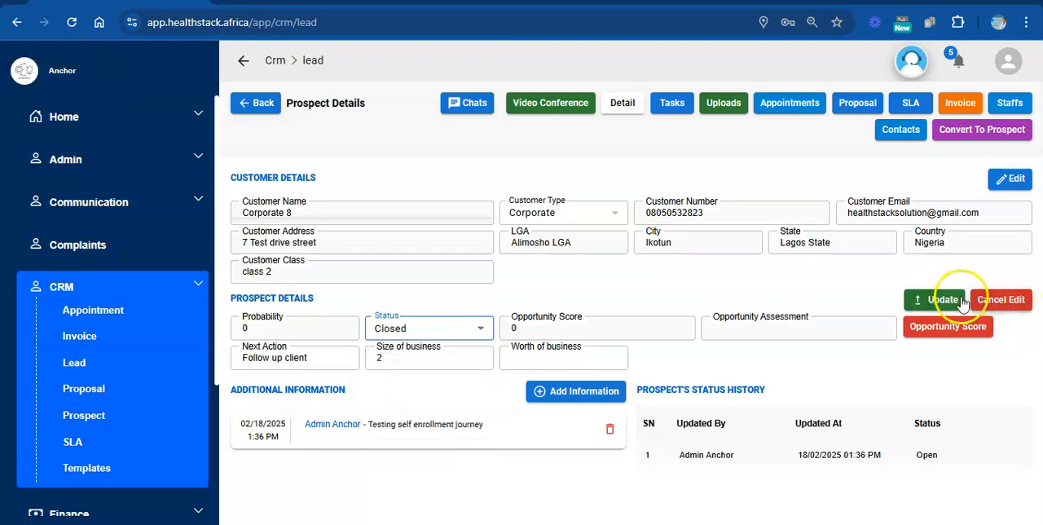
left_click(603, 360)
type("1000000")
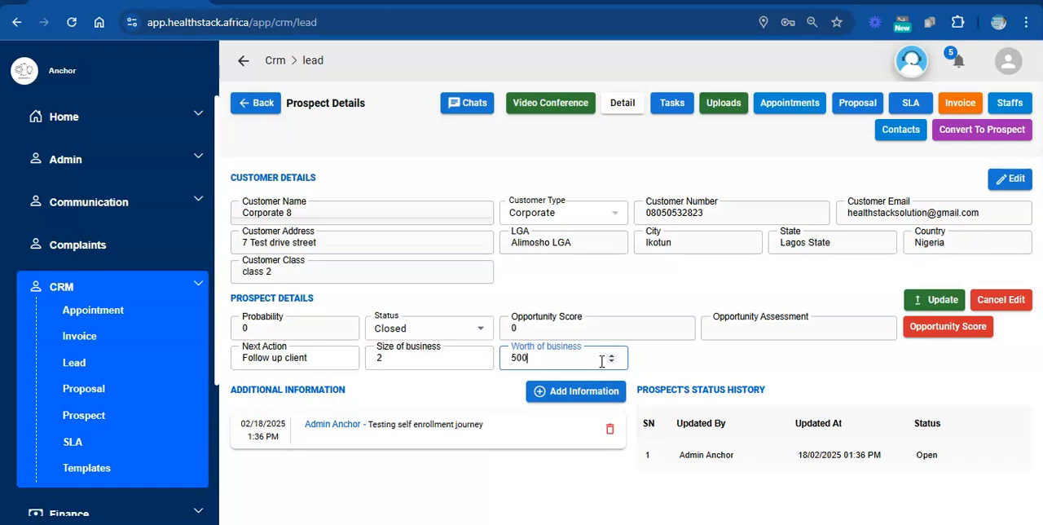
left_click(950, 300)
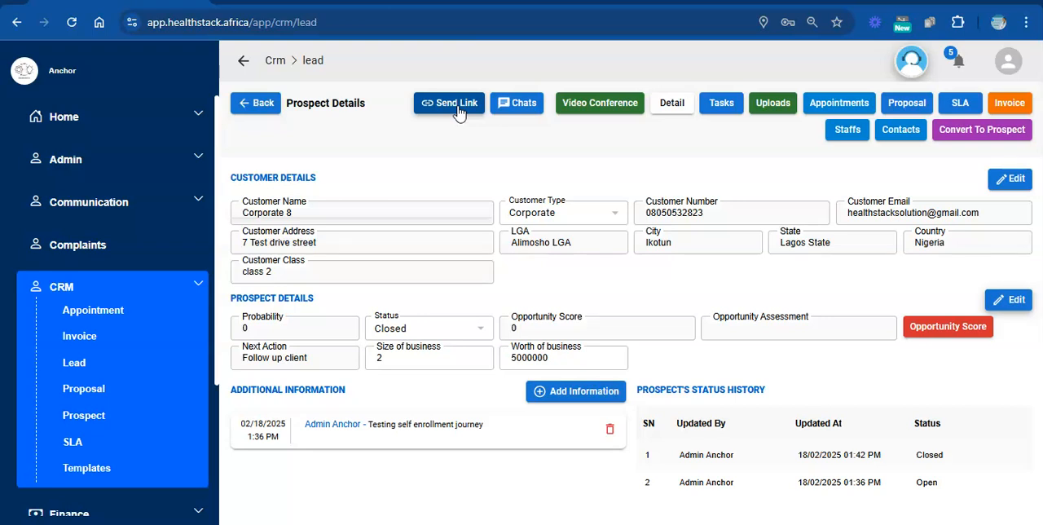
Email the "Create Your Organization" link to the customer, using the second listed mailbox (described as "Test") as the source.
left_click(454, 107)
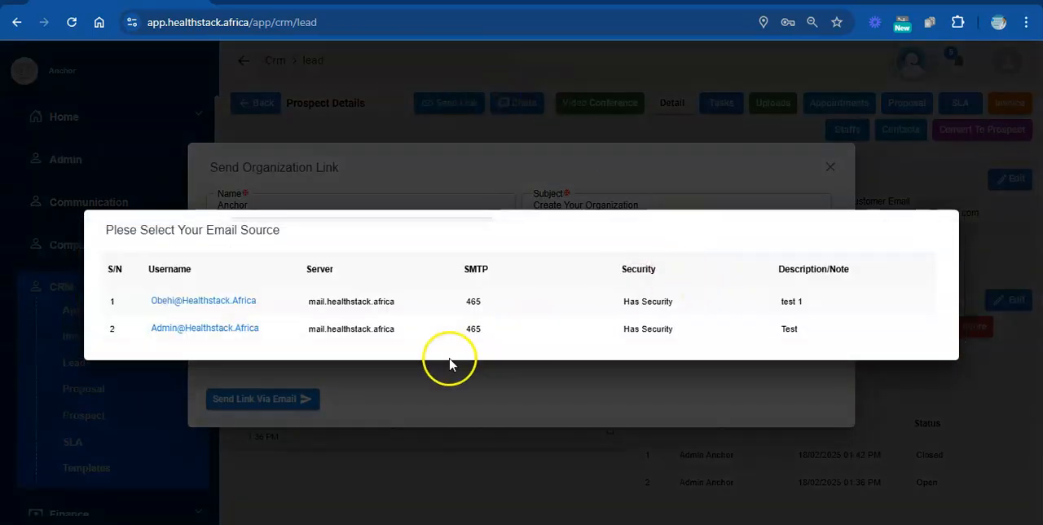
left_click(325, 334)
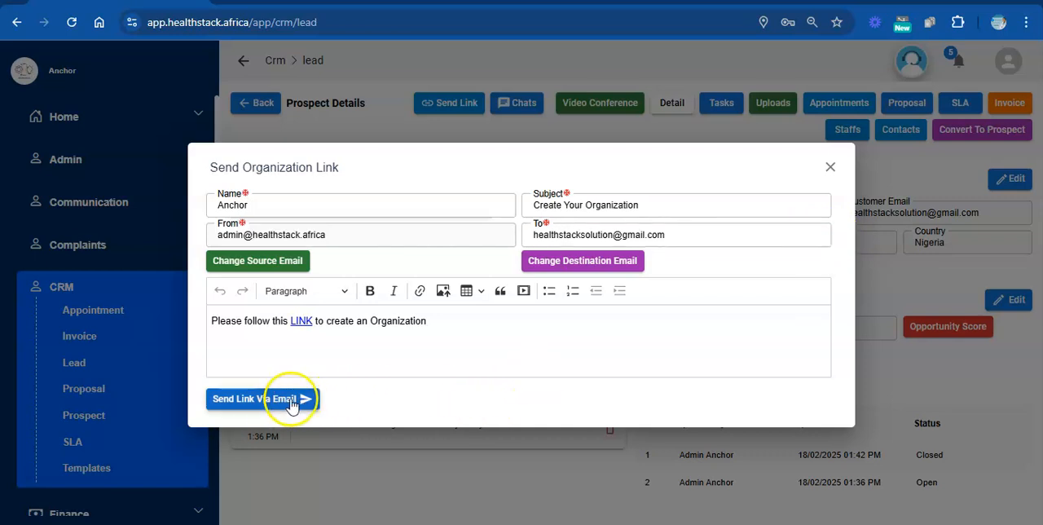
left_click(256, 403)
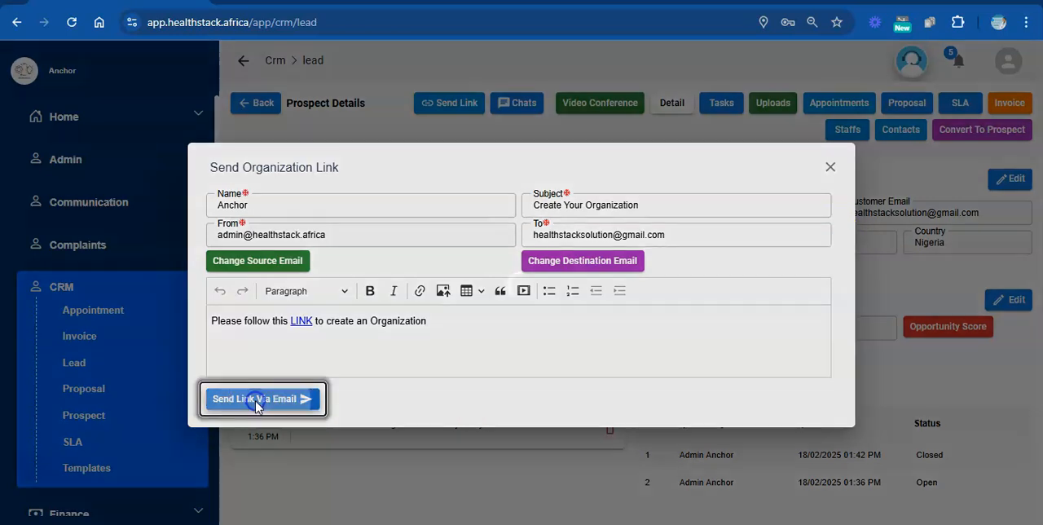